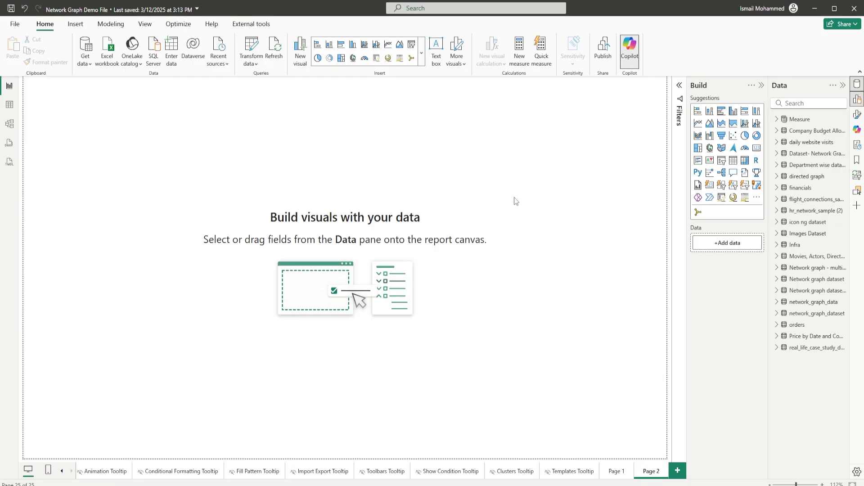
Import the Network Graph by Powerviz visual from the online visuals gallery and place it enlarged on the blank report page
{"action": "left_click", "coordinate": [760, 200]}
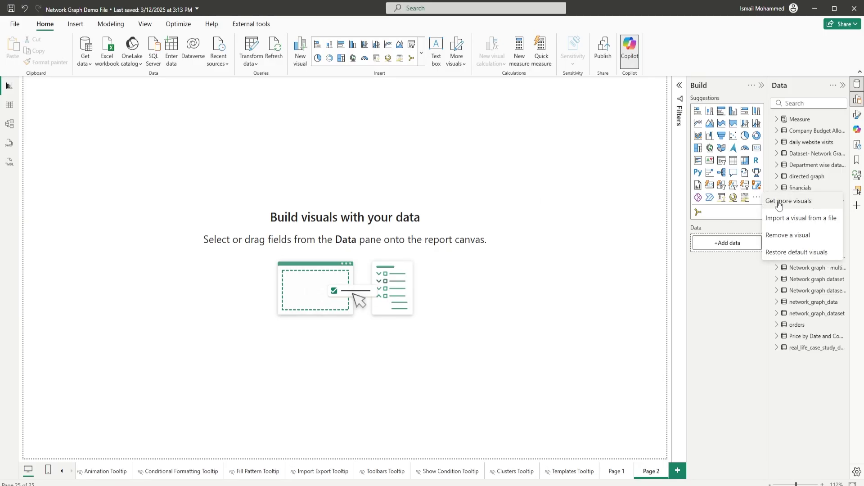
{"action": "left_click", "coordinate": [780, 205]}
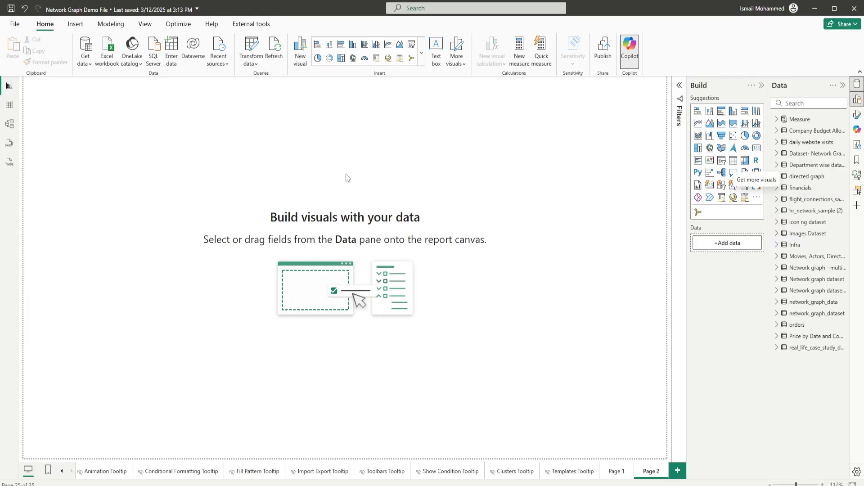
{"action": "left_click", "coordinate": [675, 112]}
{"action": "type", "text": "Network gr"}
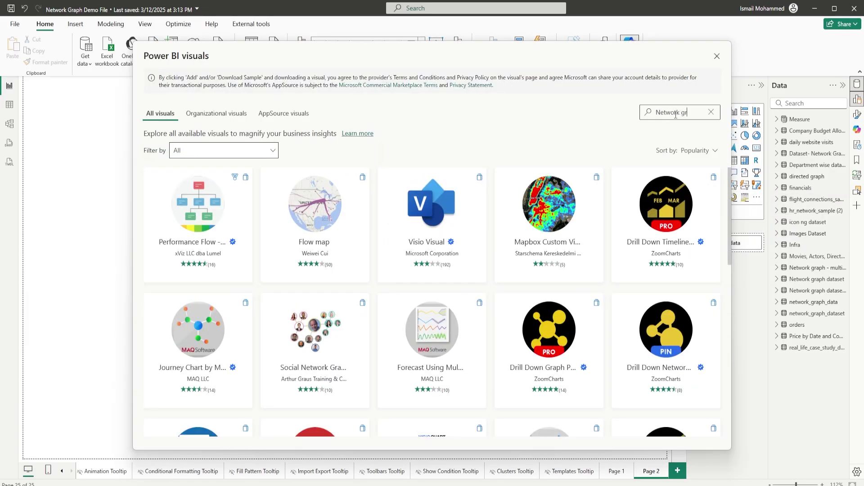
{"action": "type", "text": "aph b"}
{"action": "left_click", "coordinate": [212, 215]}
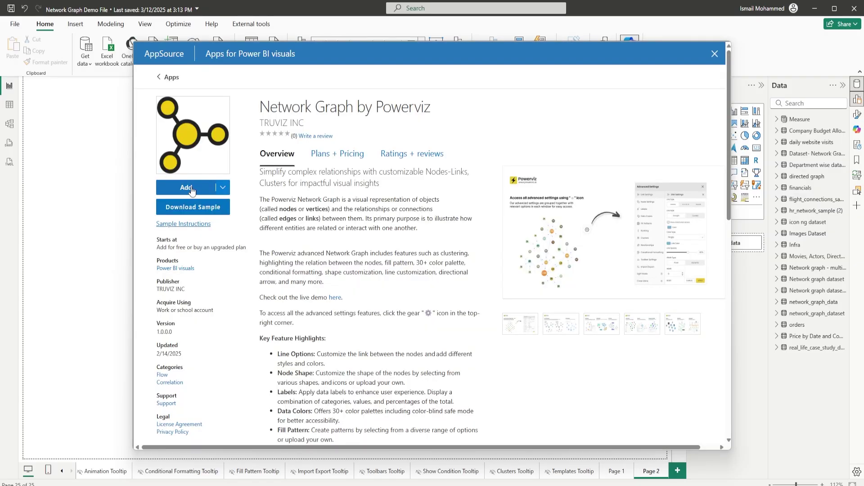
{"action": "left_click", "coordinate": [192, 188]}
{"action": "left_click", "coordinate": [699, 212]}
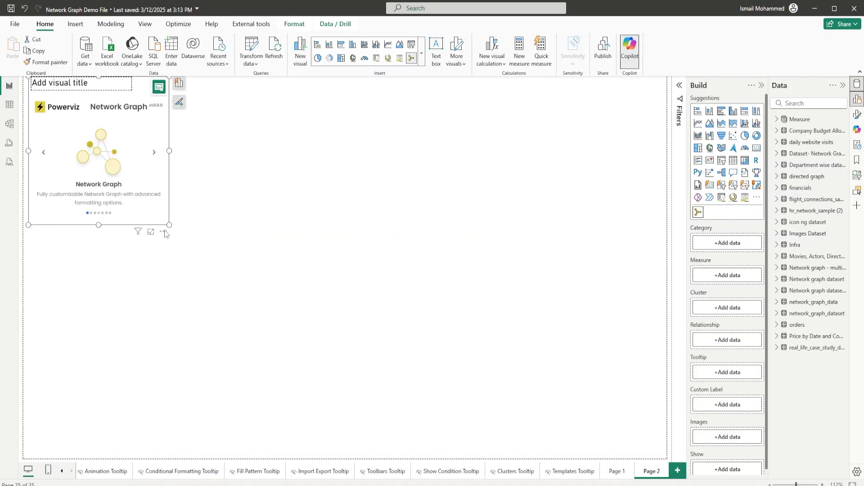
{"action": "left_click_drag", "start_coordinate": [169, 224], "coordinate": [551, 281]}
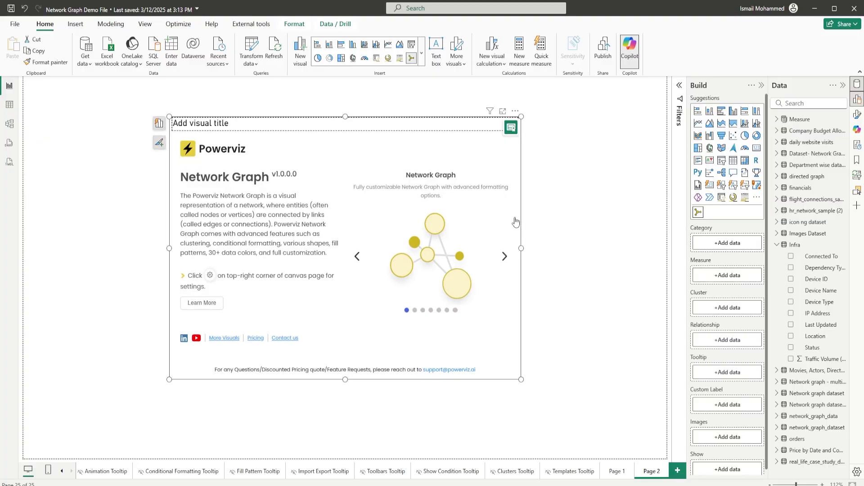
Use Location, Device Name and Status from the Infra table as the graph's categories and Traffic Volume (MB) as its measure
{"action": "left_click_drag", "start_coordinate": [815, 336], "coordinate": [726, 247]}
{"action": "left_click_drag", "start_coordinate": [821, 291], "coordinate": [734, 259]}
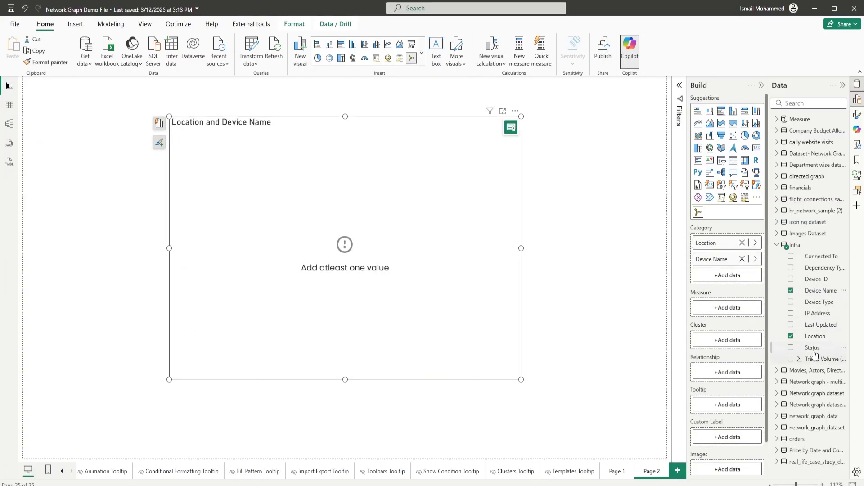
{"action": "left_click_drag", "start_coordinate": [813, 348], "coordinate": [720, 276]}
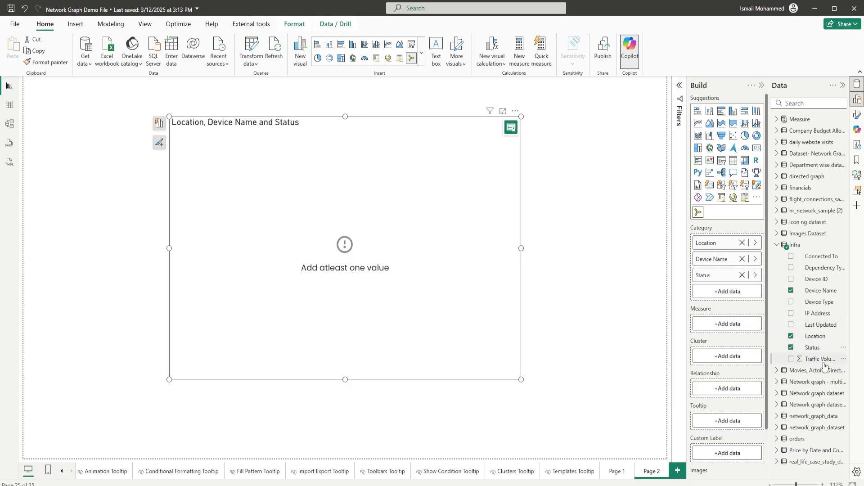
{"action": "left_click_drag", "start_coordinate": [826, 365], "coordinate": [730, 325]}
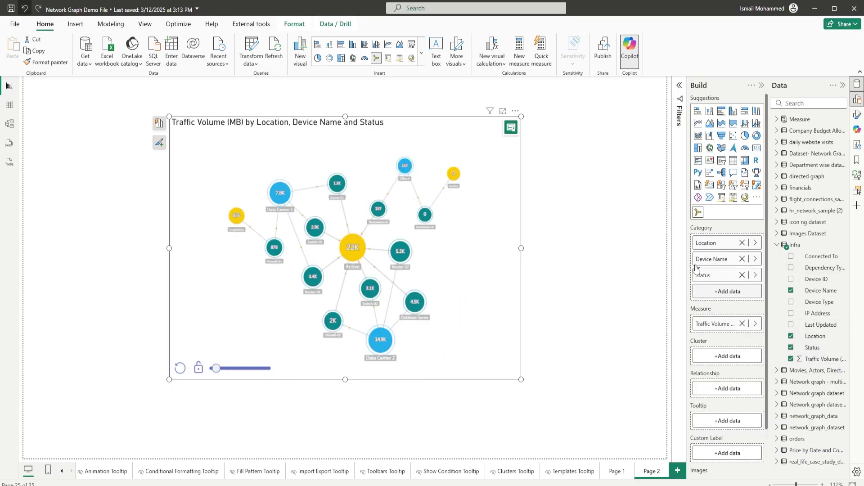
Enlarge the network graph until it nearly fills the report page and open its advanced settings
{"action": "mouse_move", "coordinate": [389, 279]}
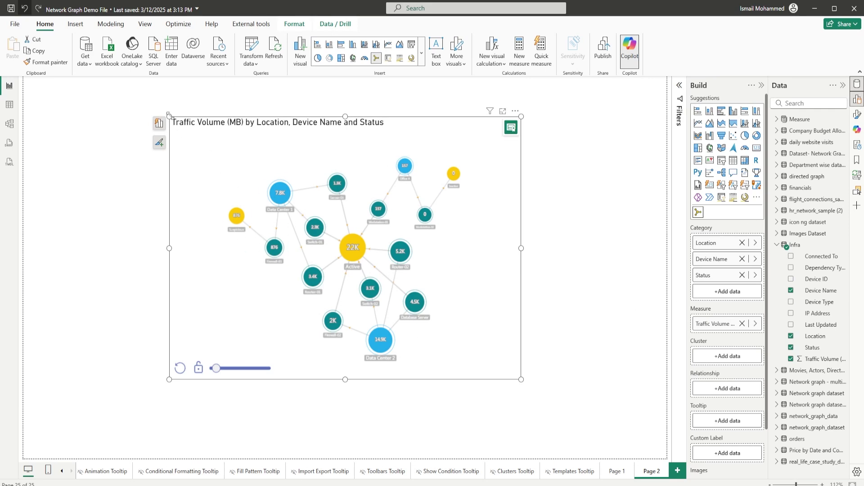
{"action": "left_click_drag", "start_coordinate": [170, 117], "coordinate": [69, 90]}
{"action": "left_click_drag", "start_coordinate": [521, 379], "coordinate": [631, 439]}
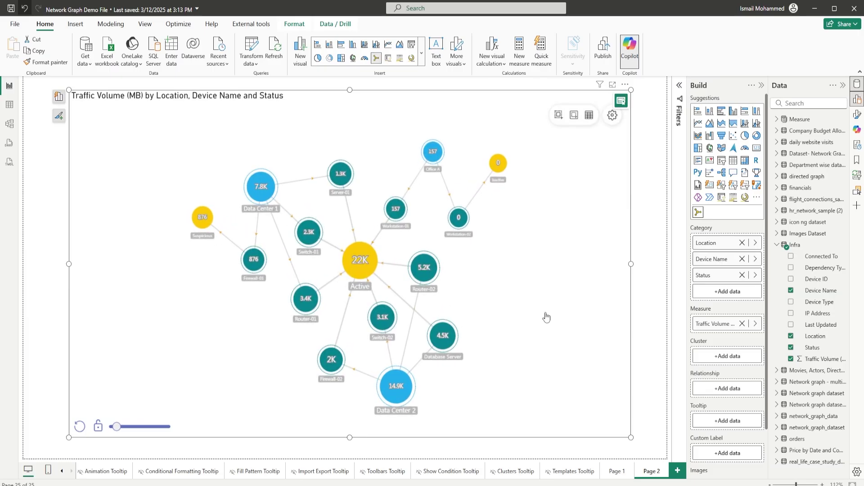
{"action": "left_click", "coordinate": [612, 116]}
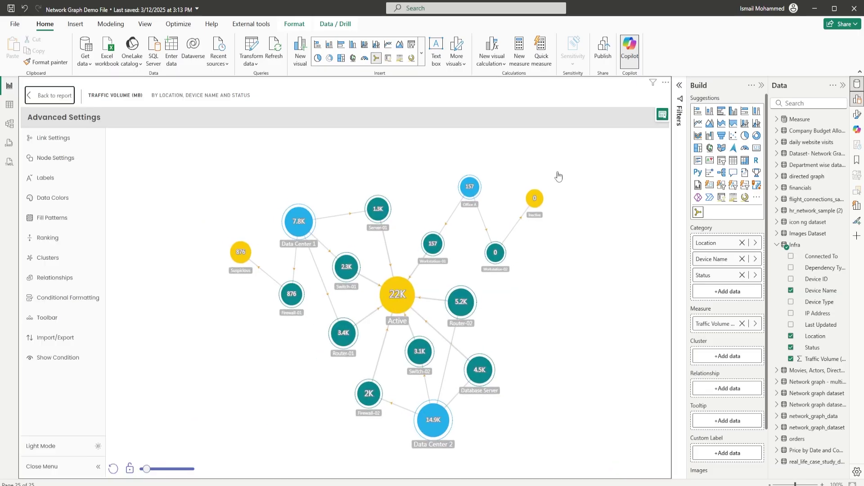
Apply the dashed link type to the network graph's connecting lines
{"action": "left_click", "coordinate": [58, 144]}
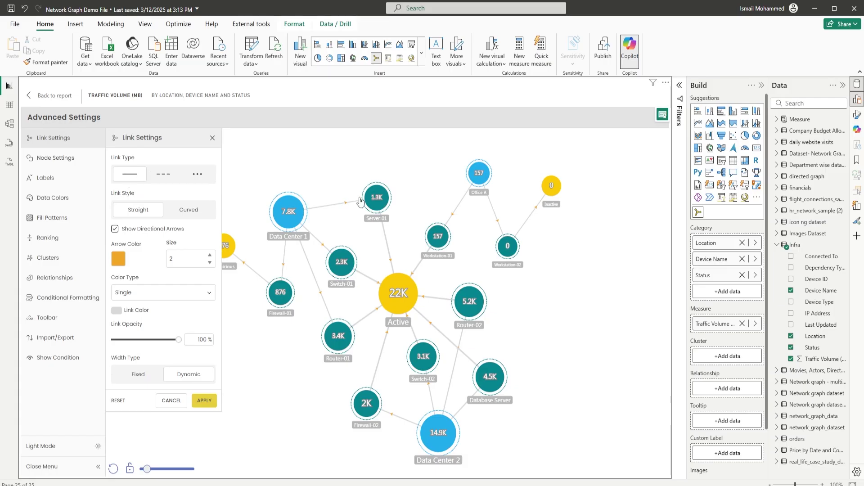
{"action": "left_click", "coordinate": [160, 178]}
{"action": "left_click", "coordinate": [208, 402]}
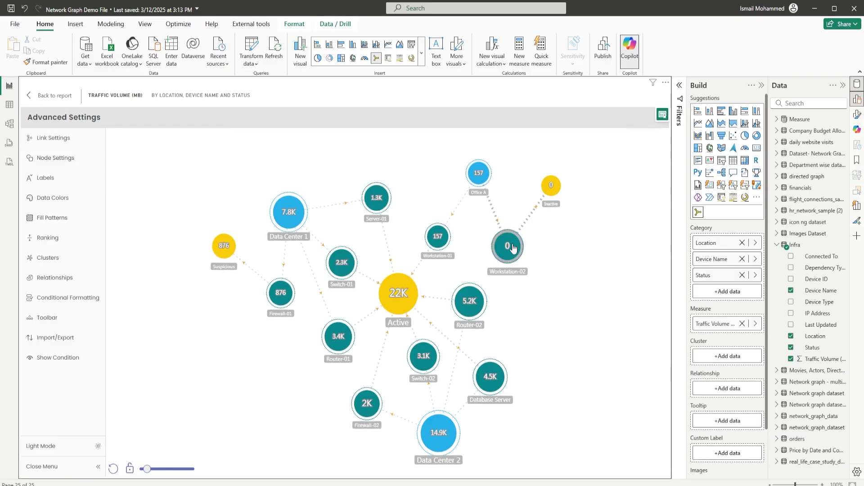
Change the graph's links to the dotted type with the Curved link style
{"action": "left_click", "coordinate": [48, 142]}
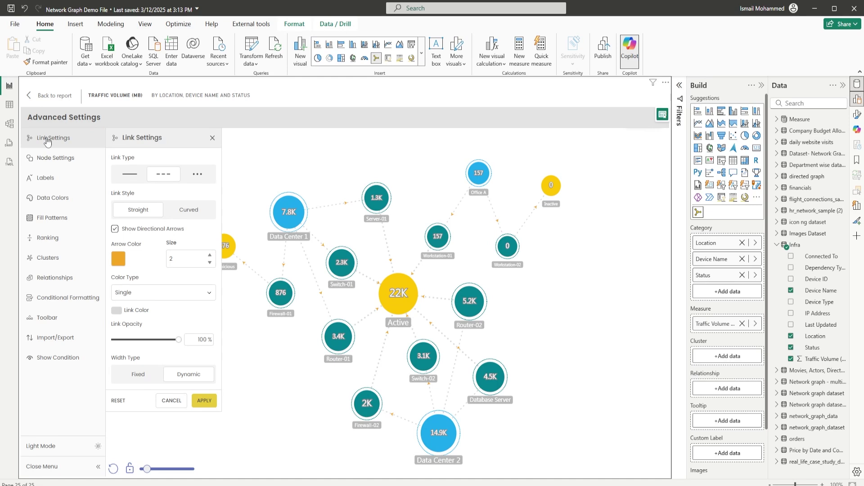
{"action": "left_click", "coordinate": [198, 178]}
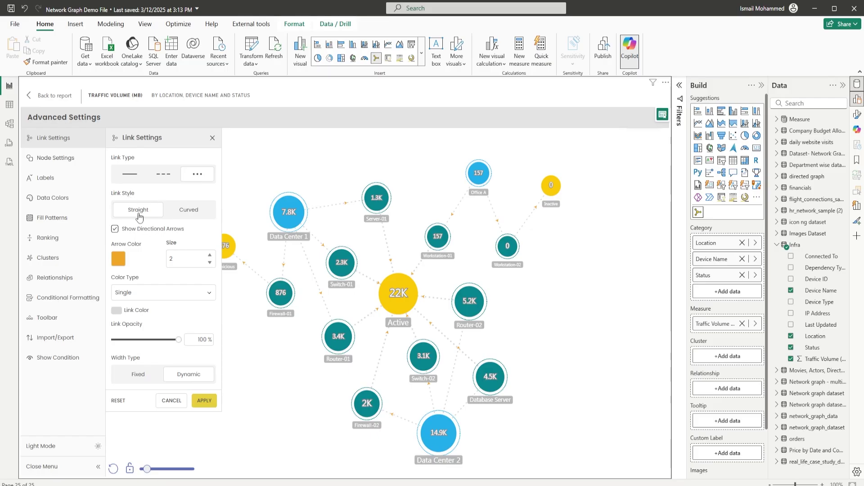
{"action": "left_click", "coordinate": [193, 217]}
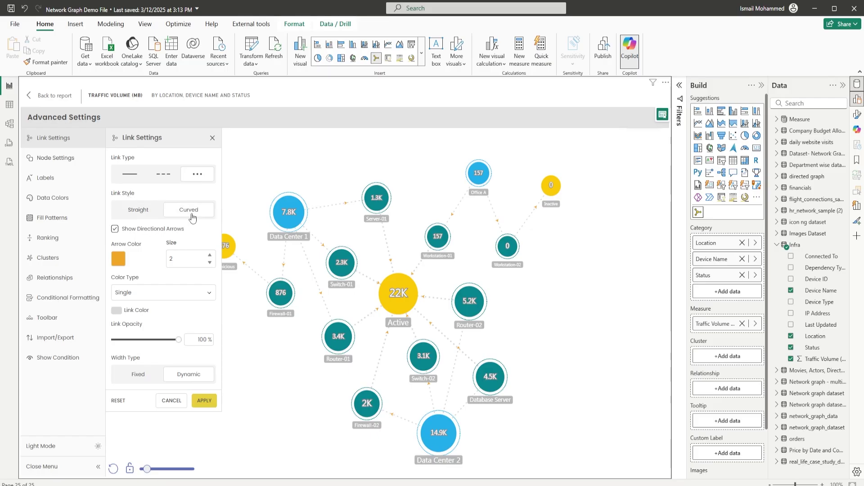
{"action": "left_click", "coordinate": [204, 400]}
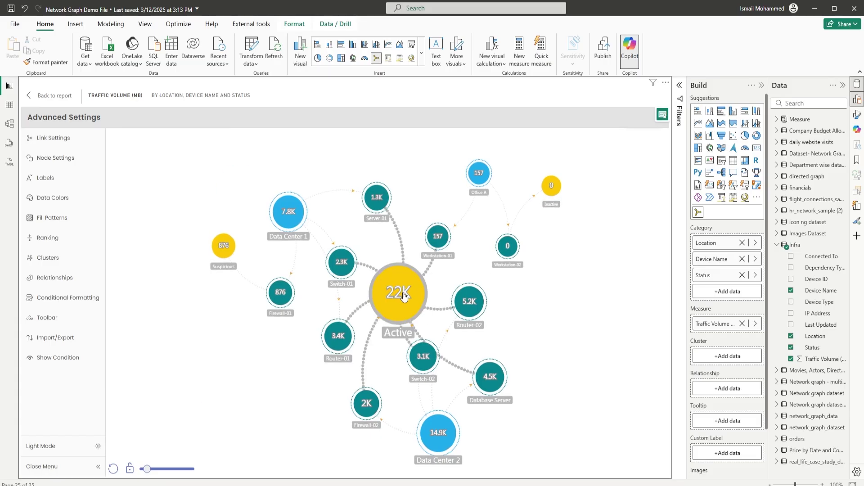
{"action": "mouse_move", "coordinate": [405, 296]}
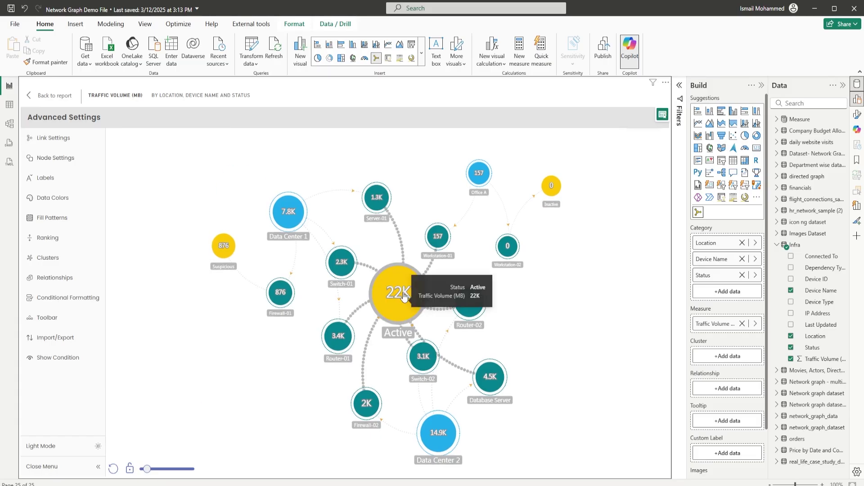
Disable the directional arrows on the network graph's links
{"action": "left_click", "coordinate": [54, 138]}
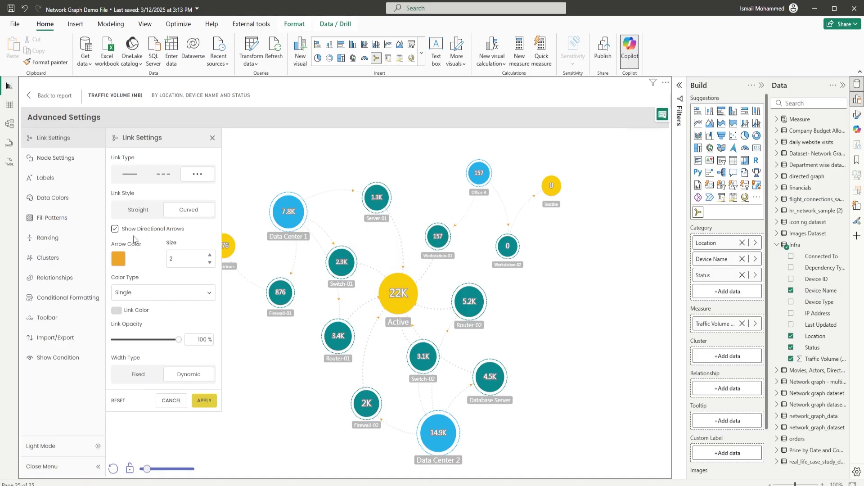
{"action": "left_click", "coordinate": [115, 230]}
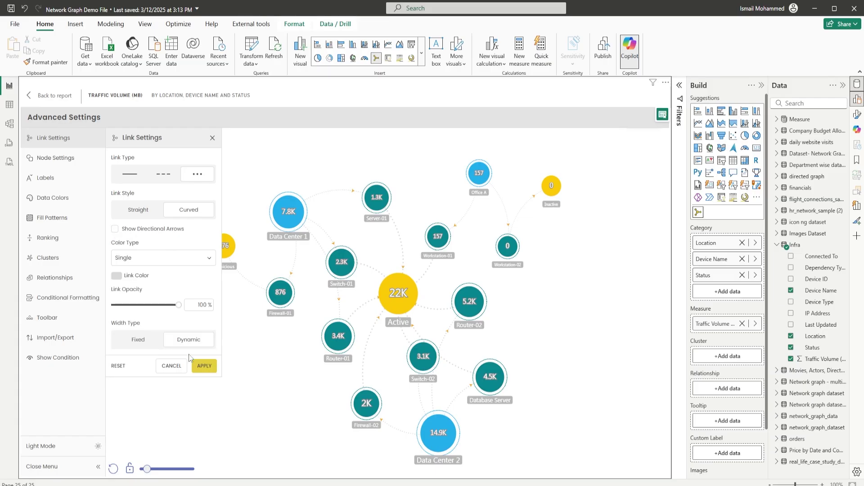
{"action": "left_click", "coordinate": [203, 367]}
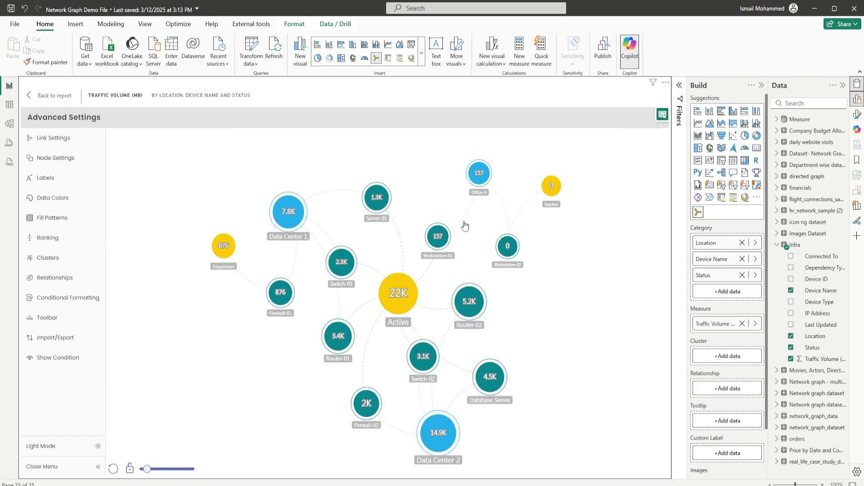
Show the directional arrows on the links with an arrow size of 4, keeping the orange arrow color
{"action": "left_click", "coordinate": [53, 138]}
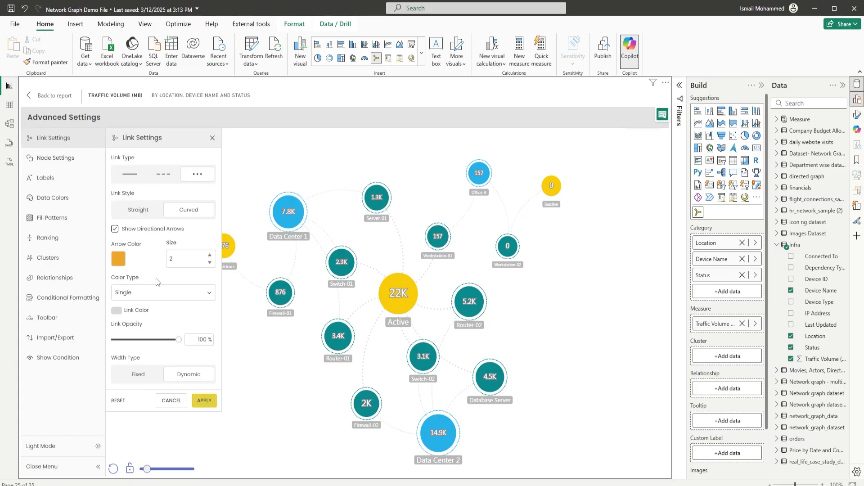
{"action": "left_click", "coordinate": [118, 261]}
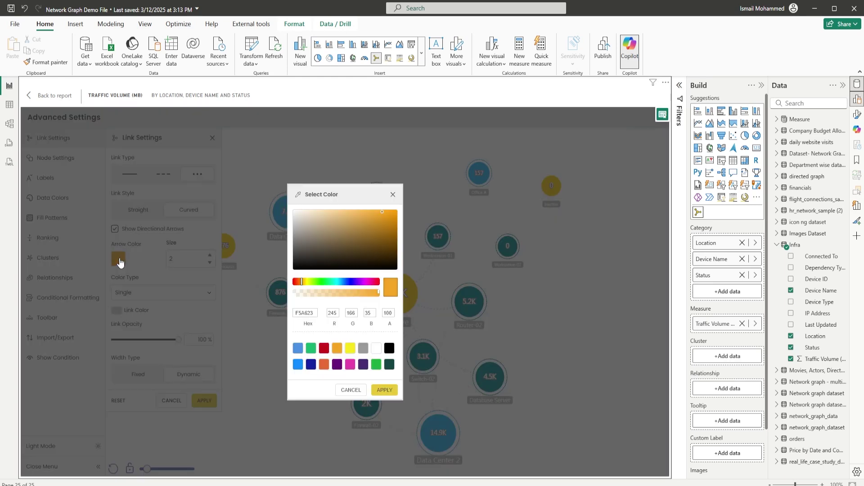
{"action": "left_click", "coordinate": [348, 393]}
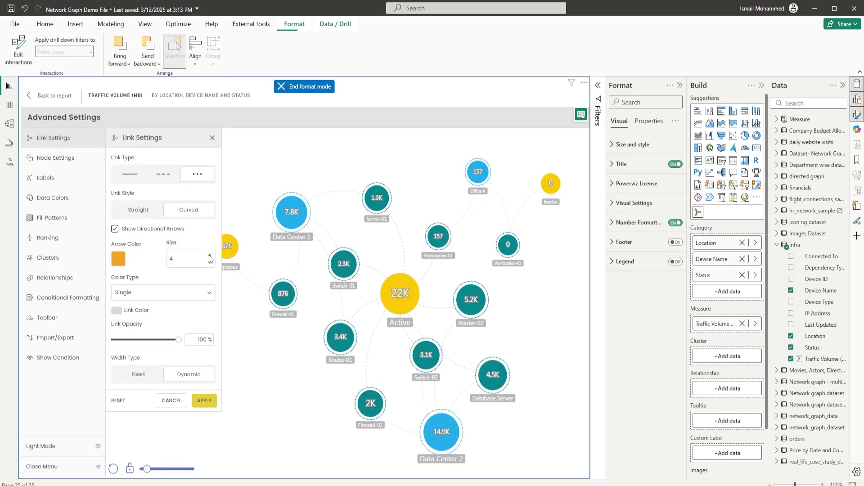
{"action": "left_click", "coordinate": [204, 400]}
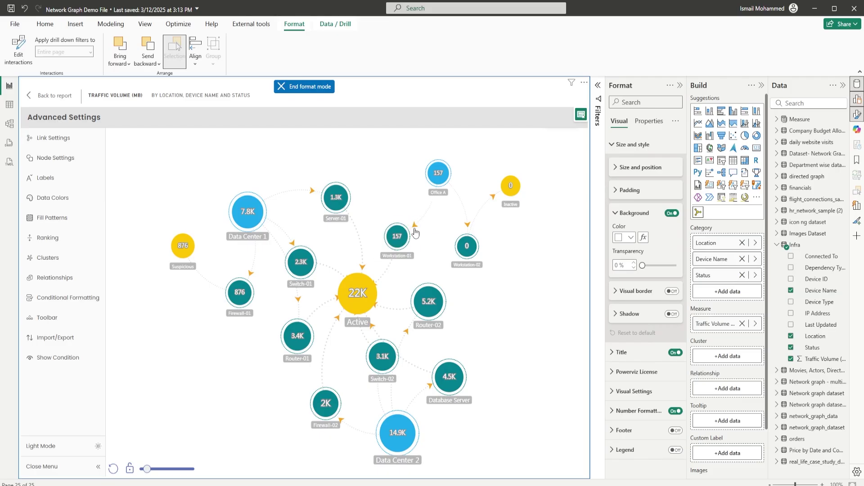
Apply the Gradient color type with its Default color option to the graph's links
{"action": "left_click", "coordinate": [53, 137]}
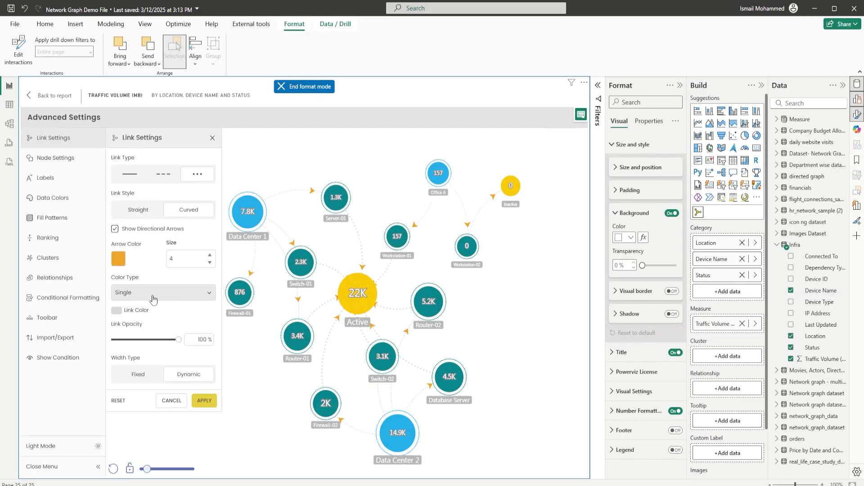
{"action": "left_click", "coordinate": [175, 299]}
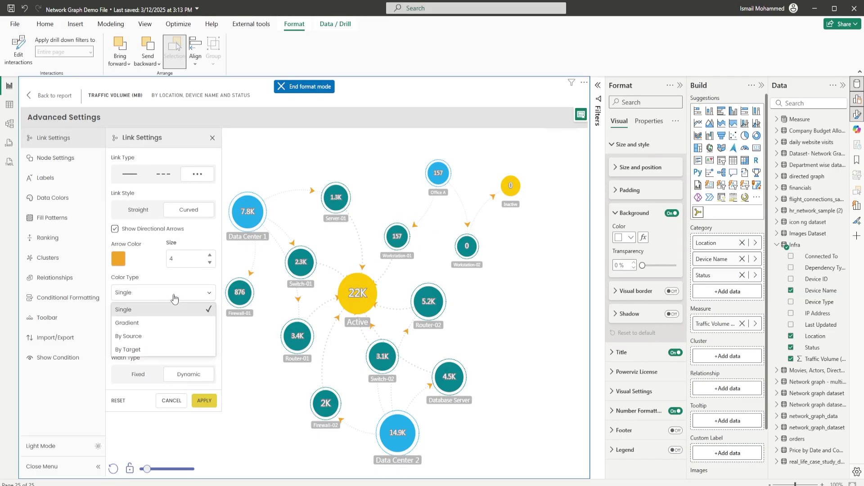
{"action": "left_click", "coordinate": [135, 325]}
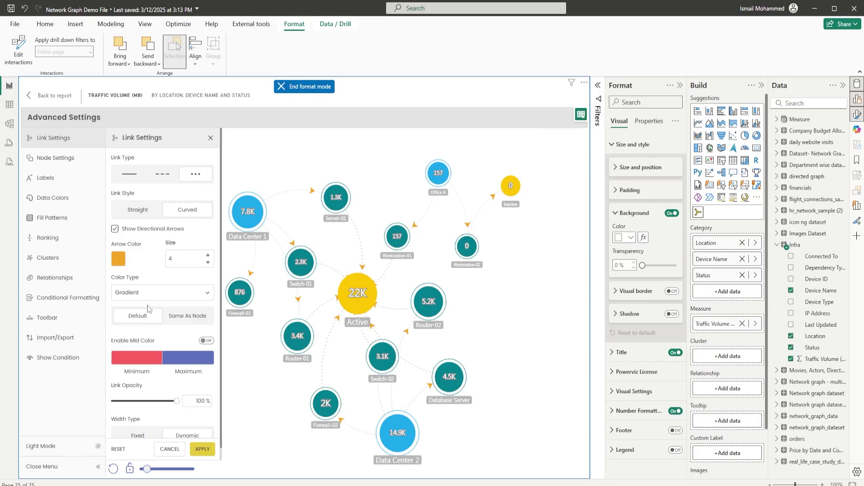
{"action": "left_click", "coordinate": [203, 450]}
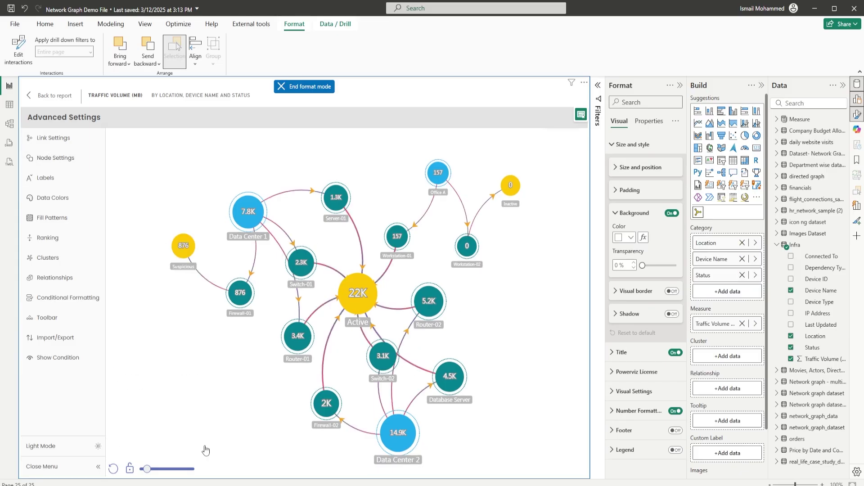
Set the link type to a solid line and color the graph's links with the By Source color type
{"action": "left_click", "coordinate": [51, 137]}
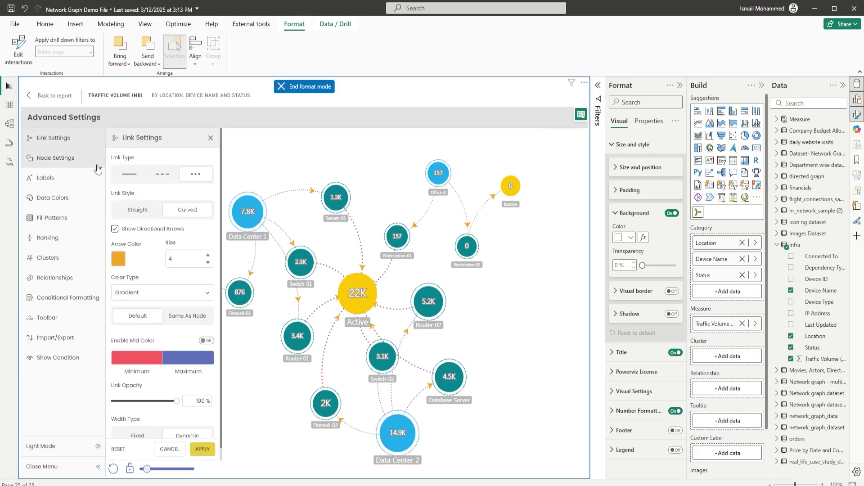
{"action": "left_click", "coordinate": [202, 450]}
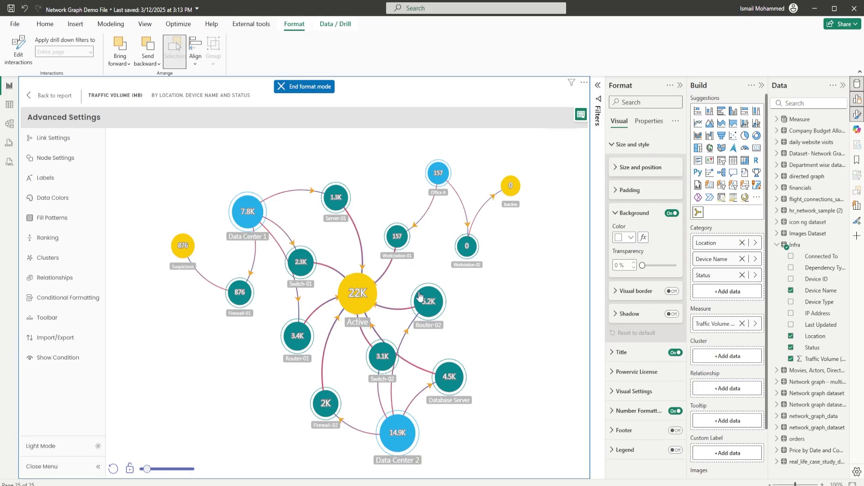
{"action": "left_click", "coordinate": [50, 138]}
{"action": "left_click", "coordinate": [136, 293]}
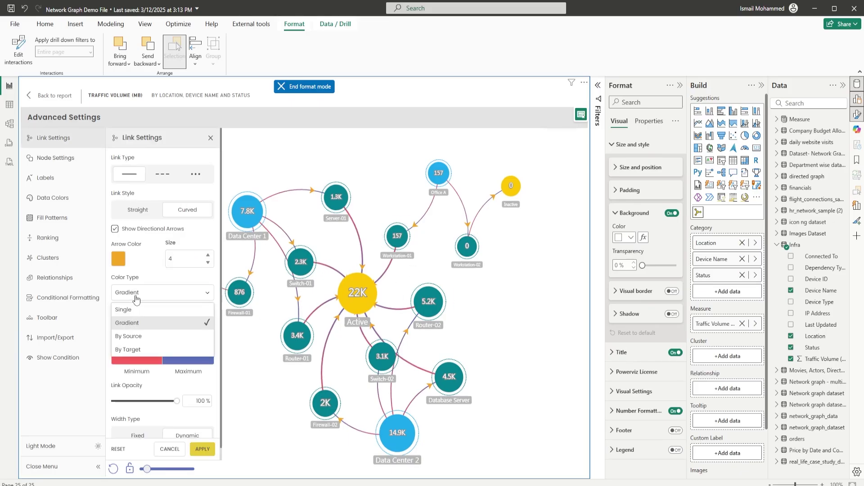
{"action": "left_click", "coordinate": [144, 338]}
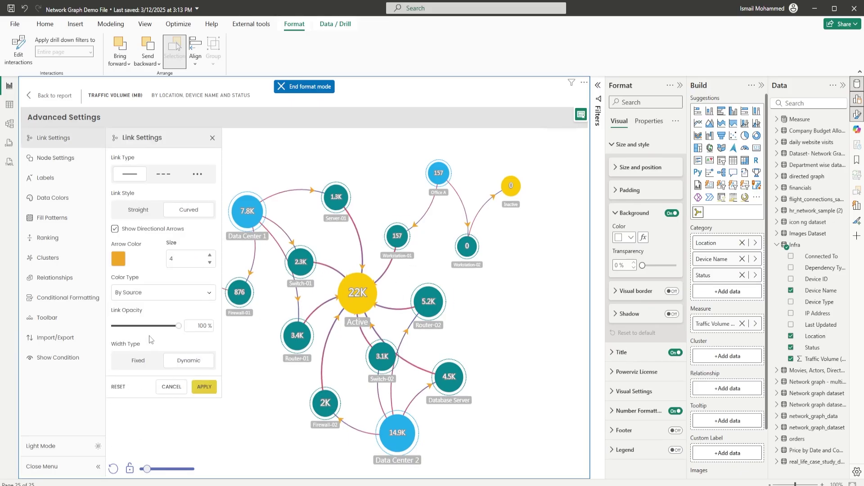
{"action": "left_click", "coordinate": [203, 395]}
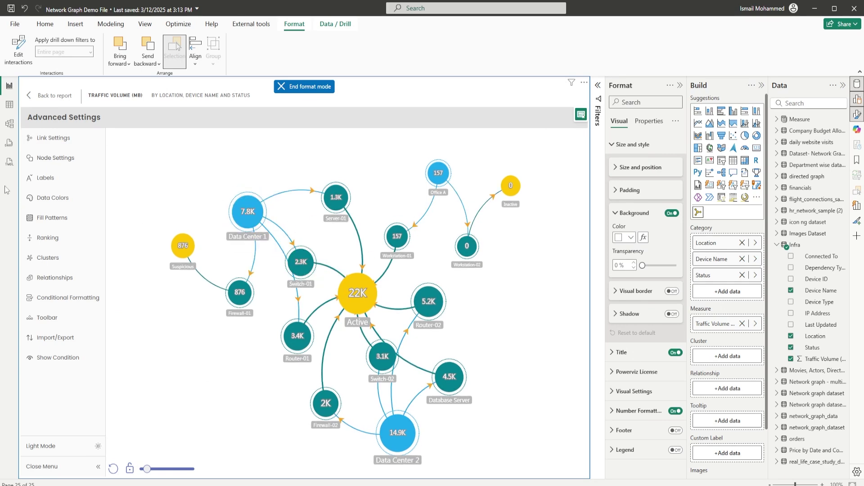
Color the network graph's links with the By Target color type
{"action": "left_click", "coordinate": [46, 148]}
{"action": "left_click", "coordinate": [148, 293]}
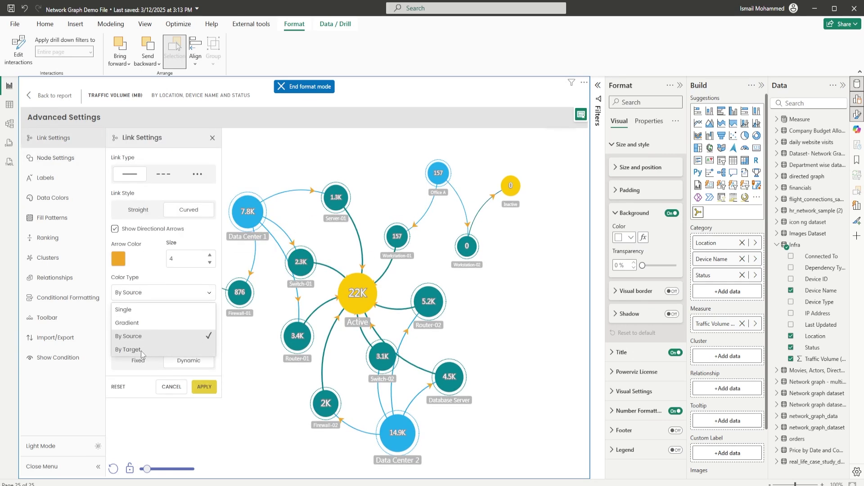
{"action": "left_click", "coordinate": [144, 352]}
{"action": "left_click", "coordinate": [210, 389]}
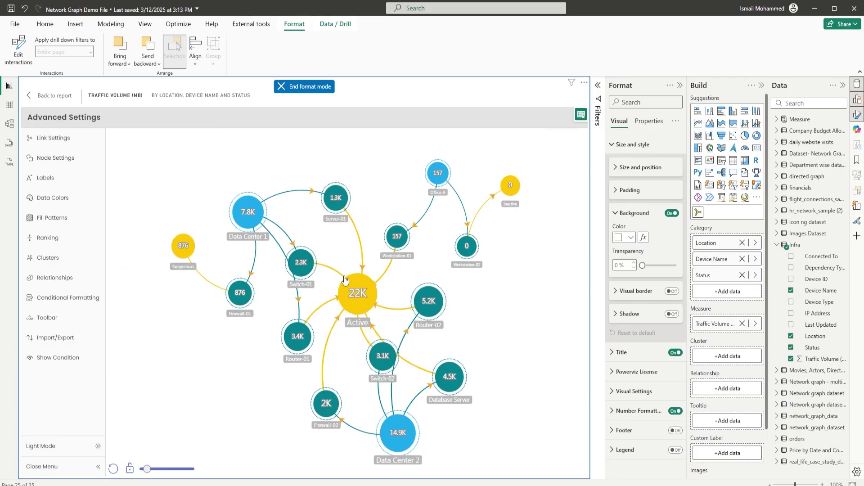
Try the Fixed width type with a custom width on the links and return the width type to Dynamic
{"action": "left_click", "coordinate": [52, 138]}
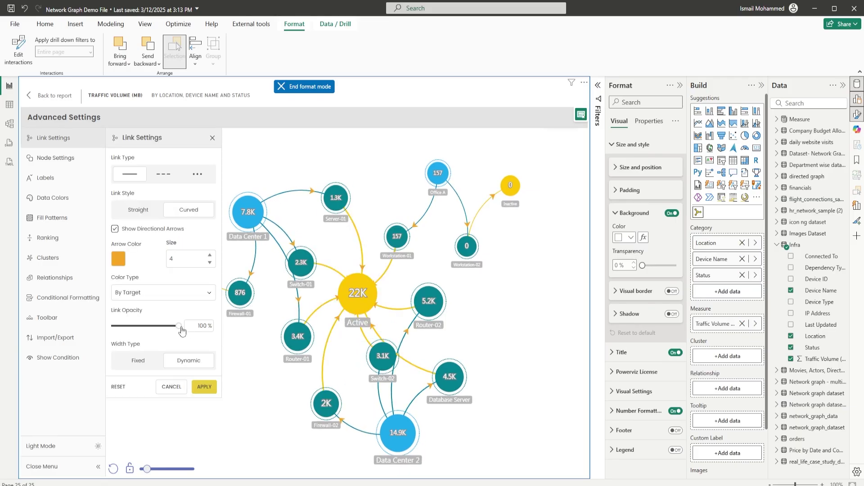
{"action": "mouse_move", "coordinate": [179, 332]}
{"action": "left_mouse_down"}
{"action": "mouse_move", "coordinate": [142, 334]}
{"action": "mouse_move", "coordinate": [188, 337]}
{"action": "left_mouse_up"}
{"action": "left_click", "coordinate": [139, 367]}
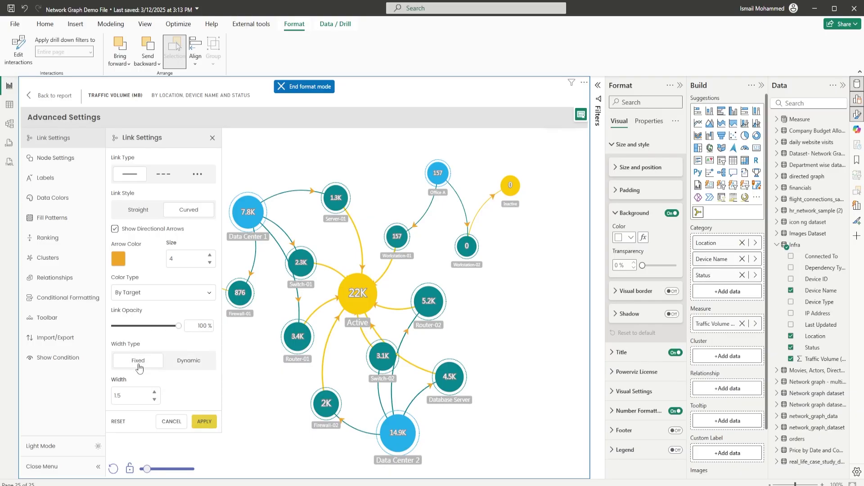
{"action": "left_click_drag", "start_coordinate": [124, 402], "coordinate": [114, 398]}
{"action": "left_click", "coordinate": [205, 422]}
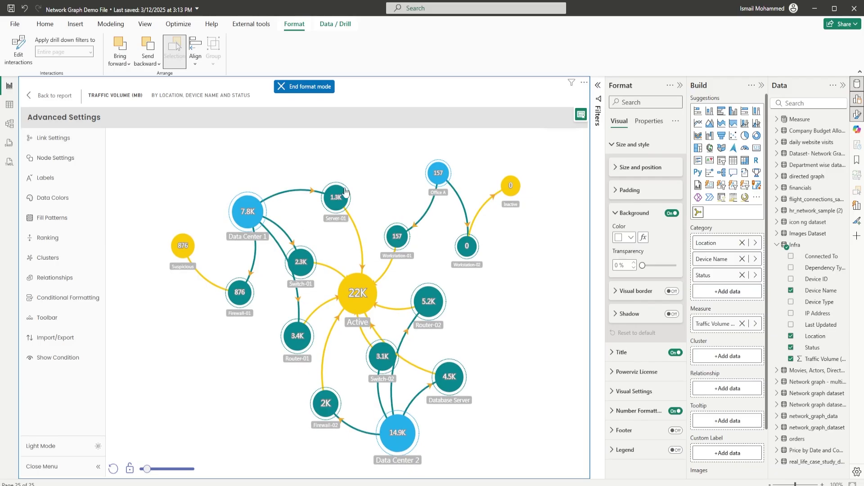
{"action": "left_click", "coordinate": [53, 137]}
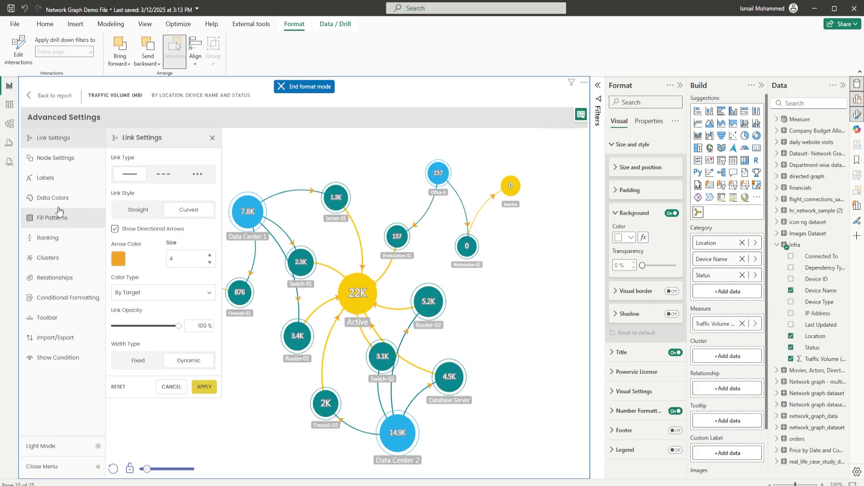
Set the shape of all nodes in the graph to Square
{"action": "left_click", "coordinate": [55, 160]}
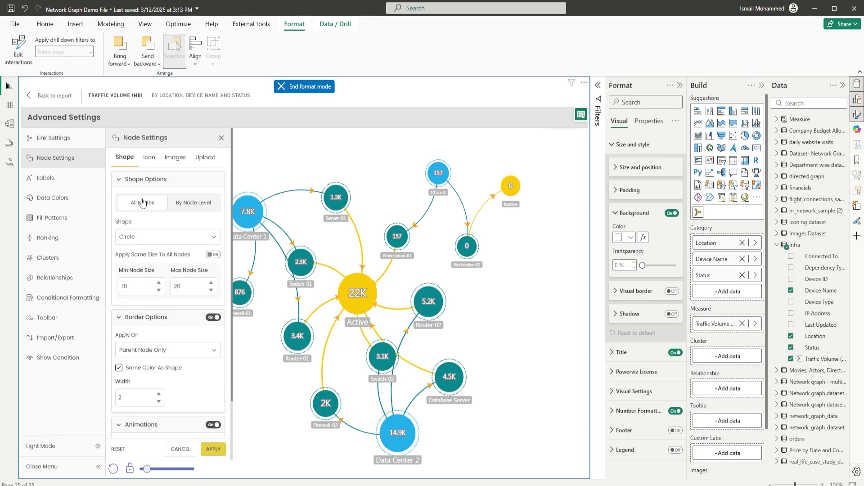
{"action": "left_click", "coordinate": [189, 208]}
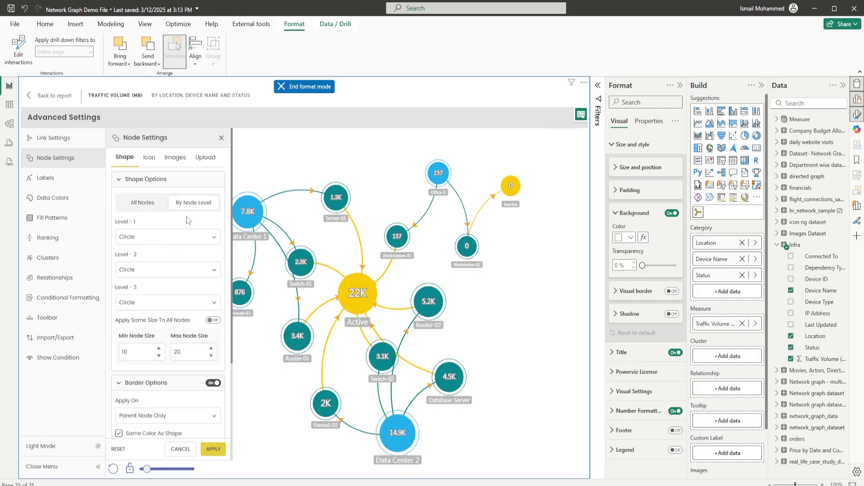
{"action": "left_click", "coordinate": [143, 205]}
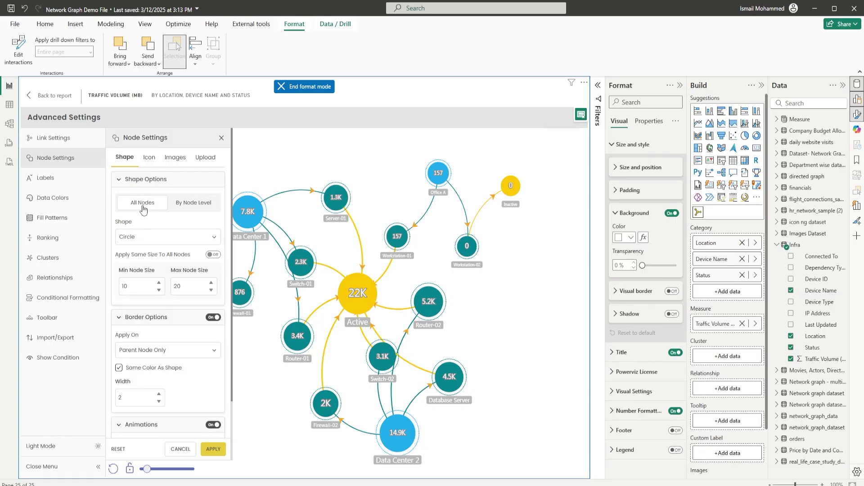
{"action": "left_click", "coordinate": [160, 243]}
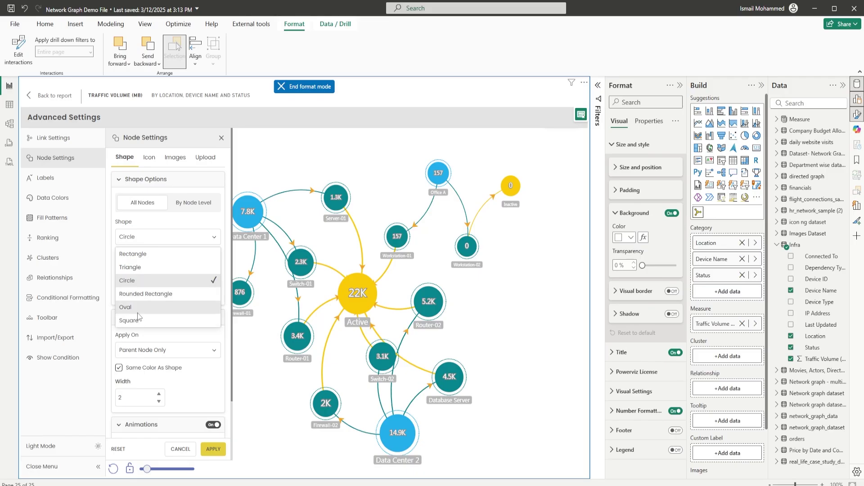
{"action": "left_click", "coordinate": [151, 319]}
{"action": "left_click", "coordinate": [214, 449]}
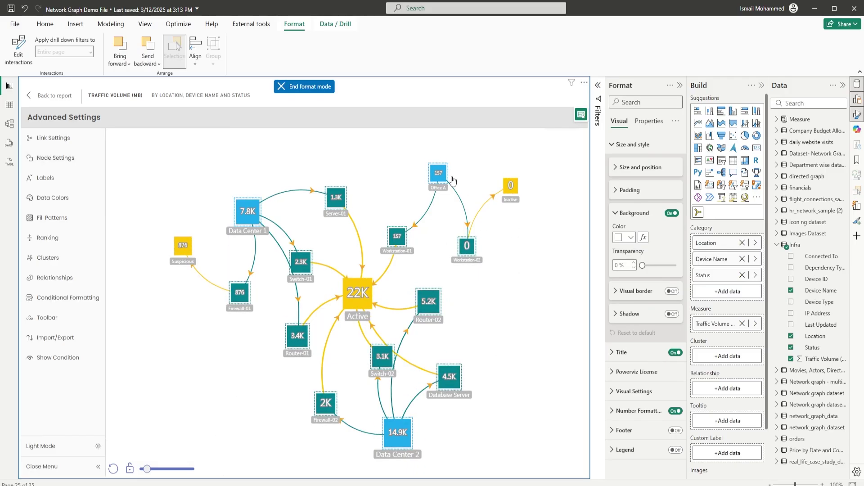
Apply the same size to all nodes in the graph
{"action": "left_click", "coordinate": [51, 160]}
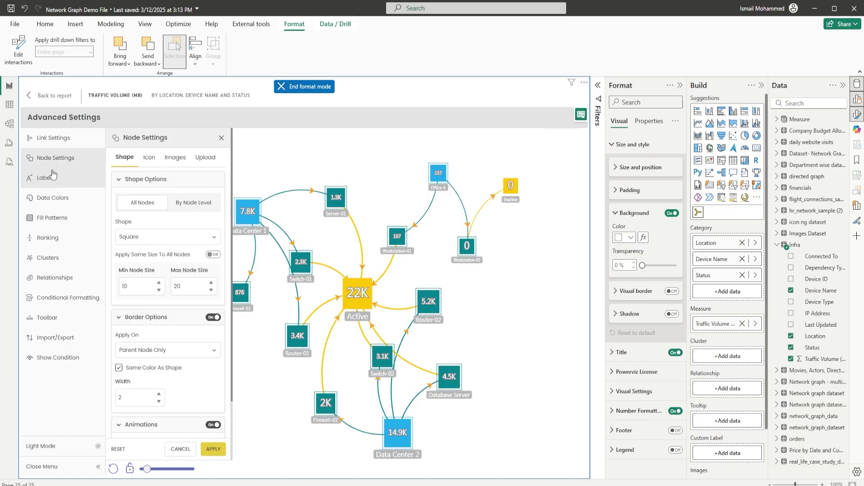
{"action": "left_click_drag", "start_coordinate": [139, 288], "coordinate": [111, 295]}
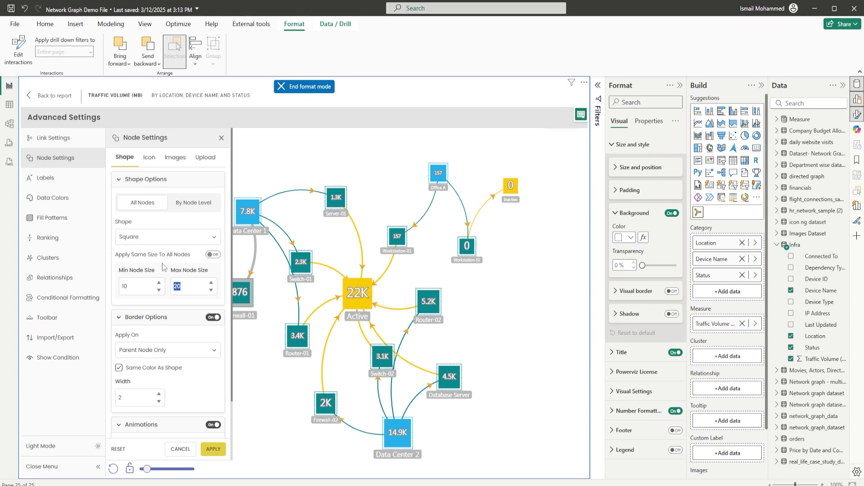
{"action": "left_click", "coordinate": [213, 255]}
{"action": "left_click", "coordinate": [214, 450]}
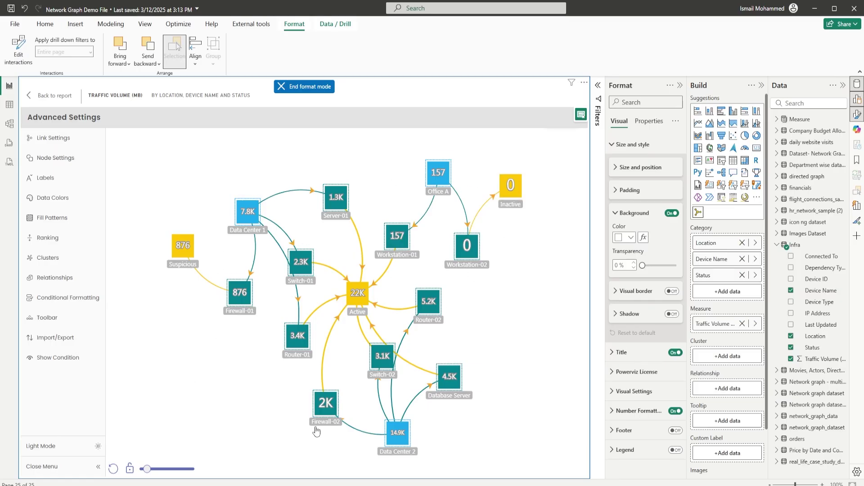
Restore the variable node sizes and turn off the node borders
{"action": "left_click", "coordinate": [55, 157]}
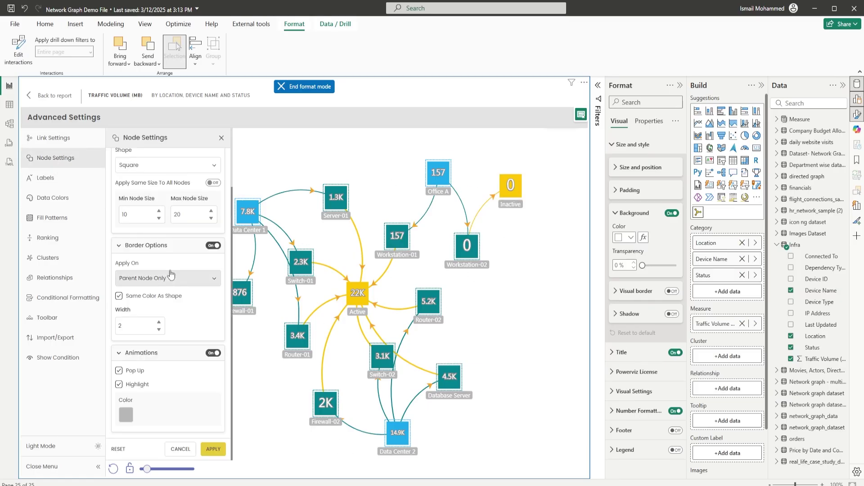
{"action": "left_click", "coordinate": [213, 246]}
{"action": "left_click", "coordinate": [211, 445]}
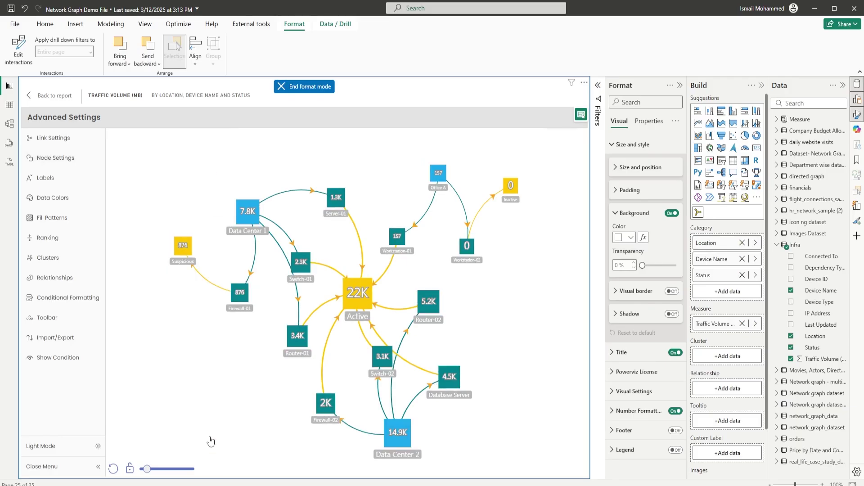
Enable the node borders and set them to apply on All nodes
{"action": "left_click", "coordinate": [44, 168]}
{"action": "left_click", "coordinate": [212, 317]}
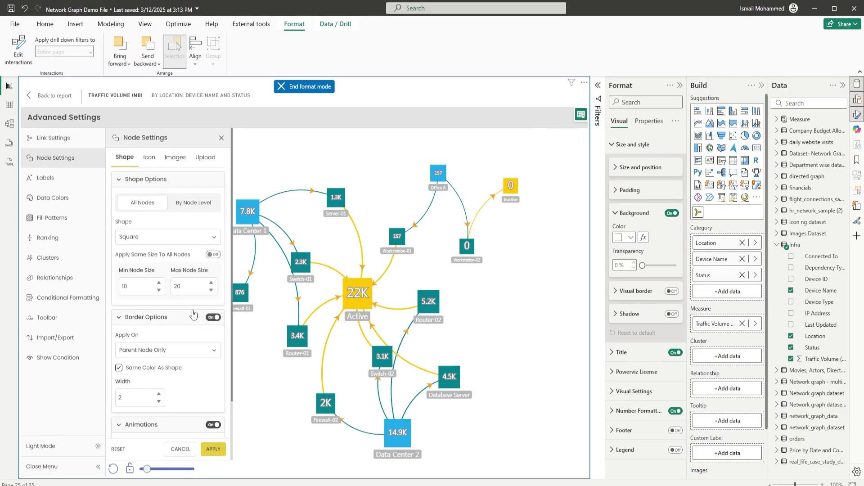
{"action": "scroll", "coordinate": [154, 289], "scroll_direction": "down", "scroll_amount": 3}
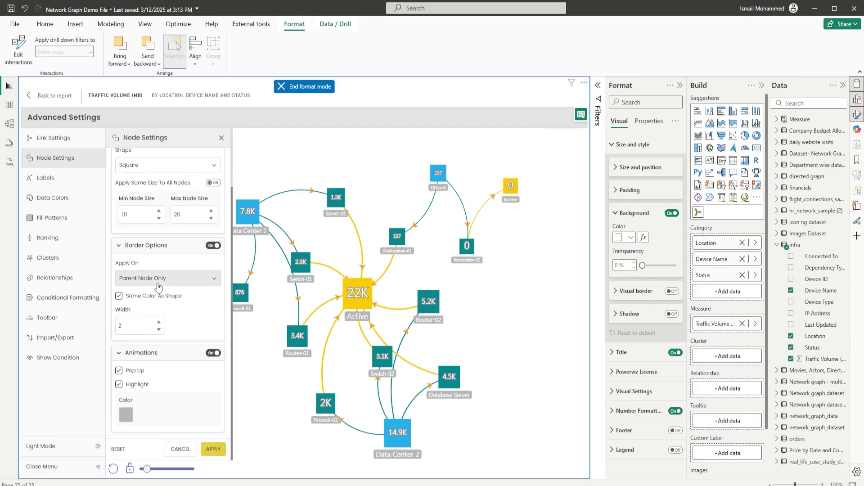
{"action": "left_click", "coordinate": [158, 287]}
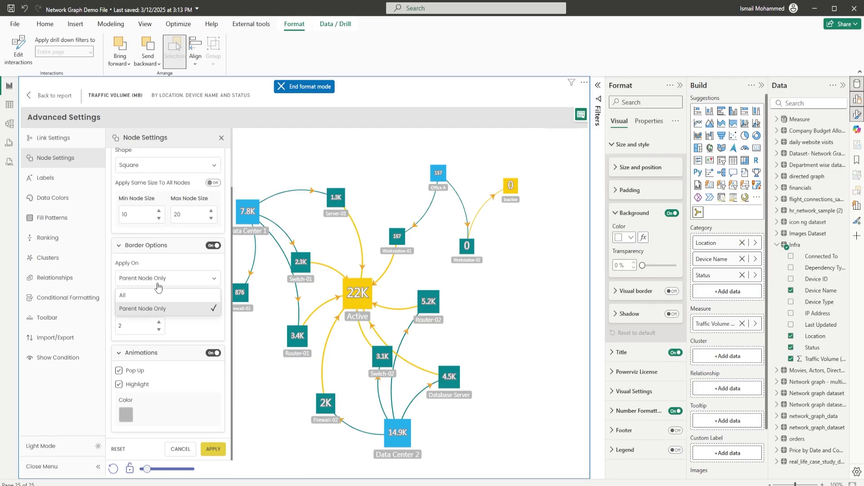
{"action": "left_click", "coordinate": [137, 298]}
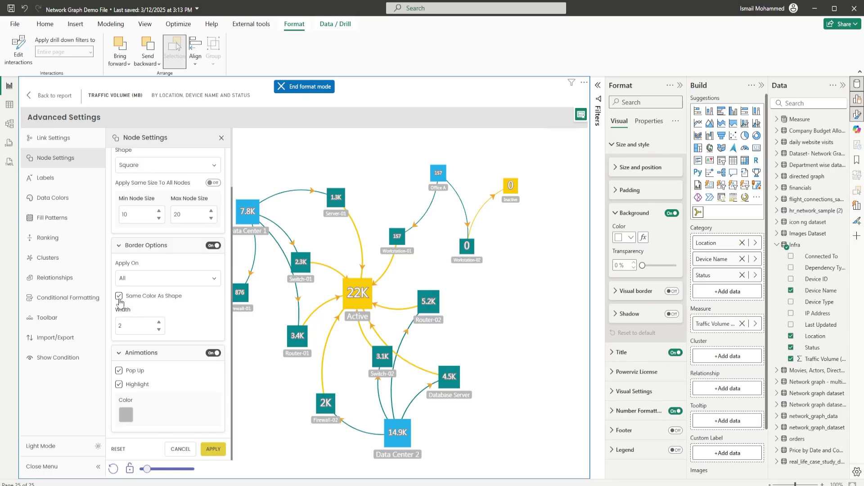
Stop the borders from using the shape color and color them red, D0021B
{"action": "left_click", "coordinate": [119, 296]}
{"action": "left_click", "coordinate": [179, 328]}
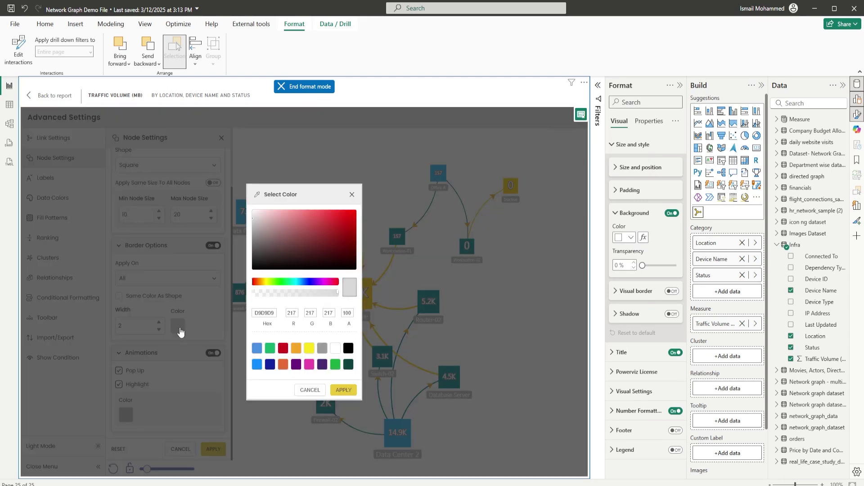
{"action": "left_click", "coordinate": [283, 348]}
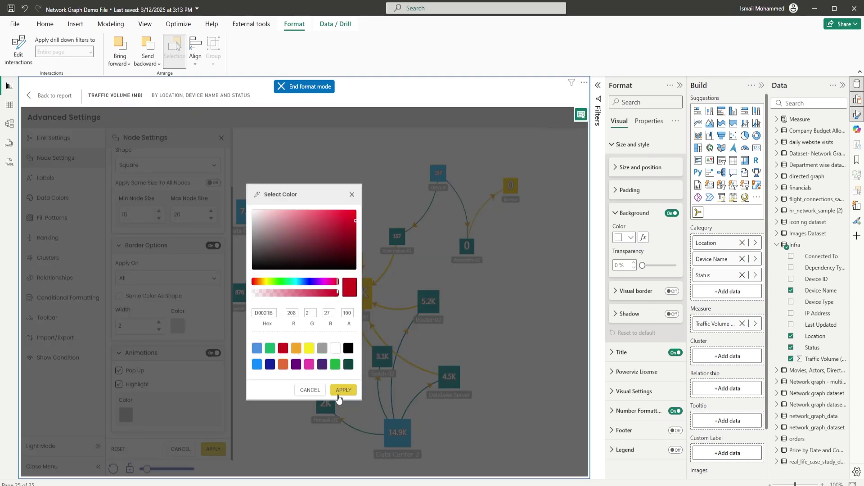
{"action": "left_click", "coordinate": [344, 390]}
{"action": "left_click", "coordinate": [213, 450]}
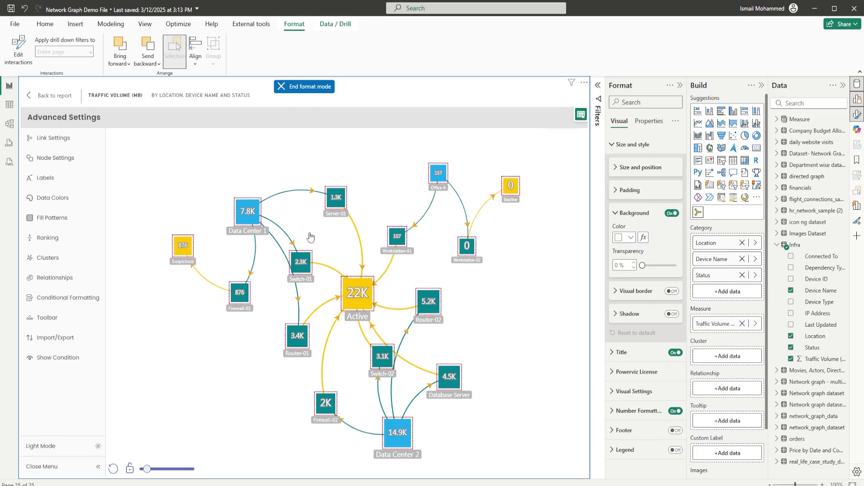
Disable the node animations in the graph and turn them back on
{"action": "left_click", "coordinate": [55, 158]}
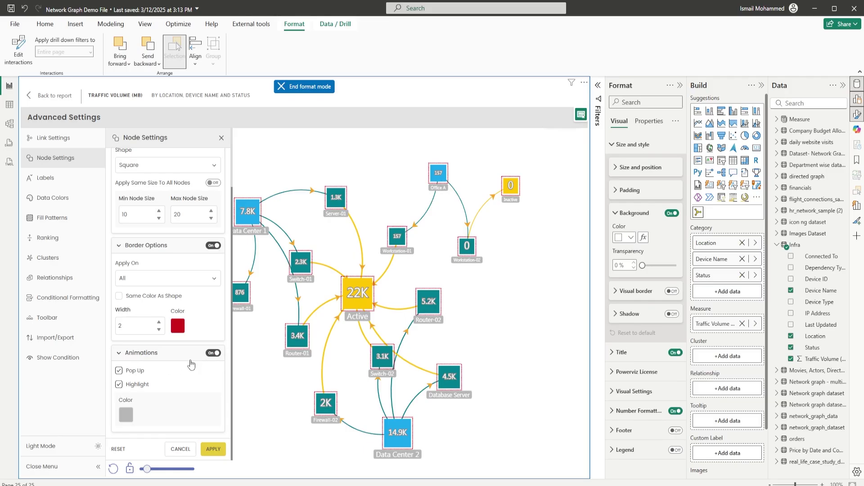
{"action": "left_click", "coordinate": [212, 354]}
{"action": "left_click", "coordinate": [213, 448]}
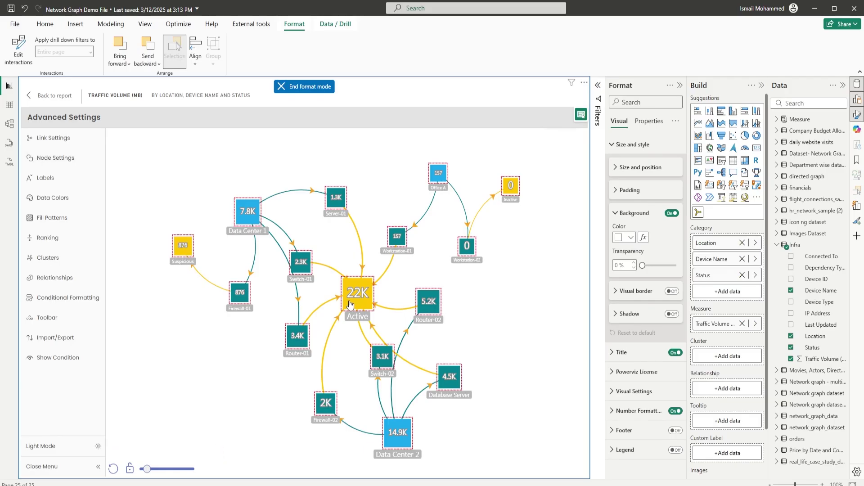
{"action": "left_click", "coordinate": [55, 158]}
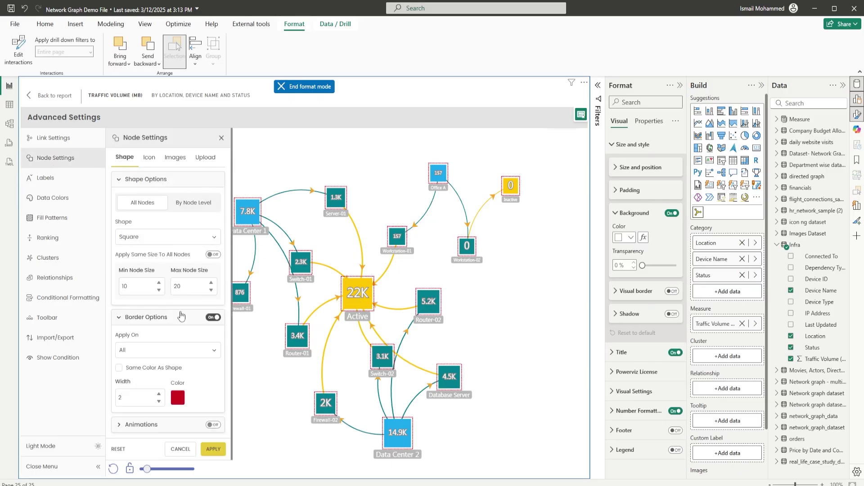
{"action": "left_click", "coordinate": [214, 449]}
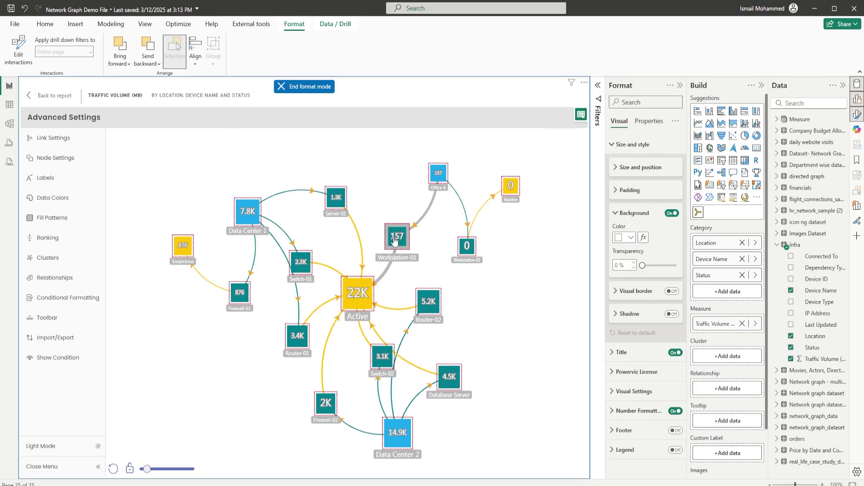
Set the highlight color of the node animations to dark purple
{"action": "left_click", "coordinate": [55, 157]}
{"action": "left_click", "coordinate": [125, 416]}
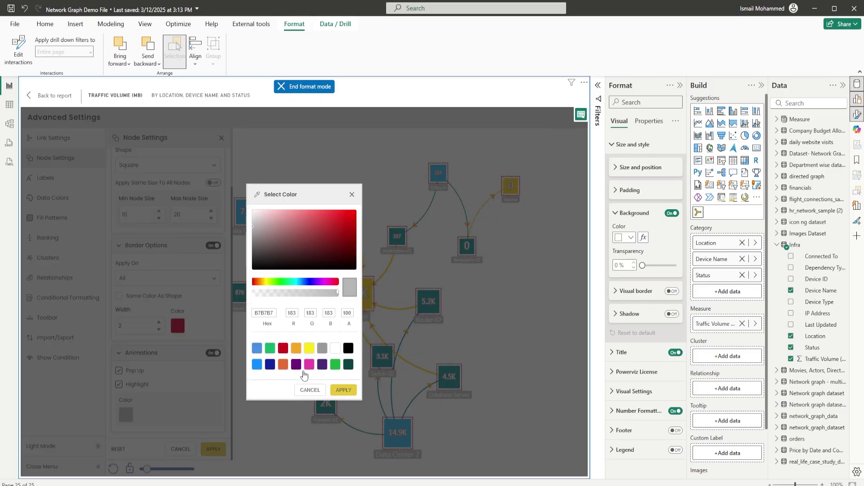
{"action": "left_click", "coordinate": [296, 364]}
{"action": "left_click", "coordinate": [344, 390]}
{"action": "left_click", "coordinate": [212, 449]}
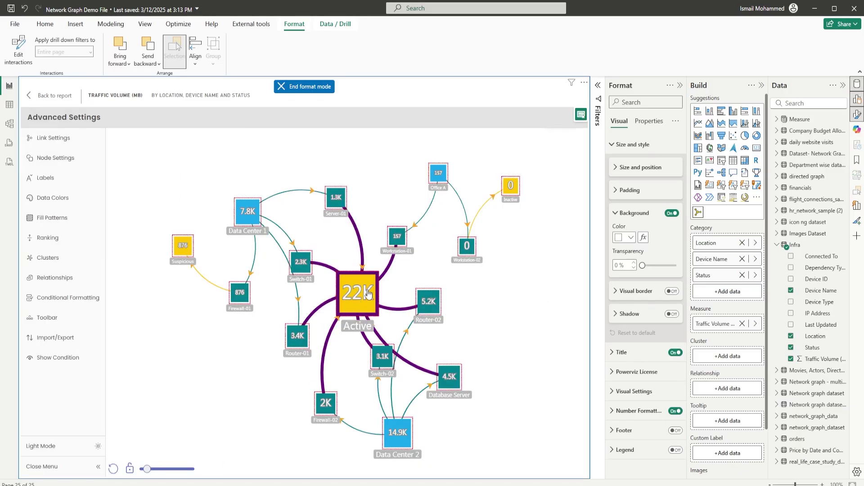
Set the node shapes by node level to Circle for level 1, Rounded Rectangle for level 2 and Square for level 3
{"action": "left_click", "coordinate": [55, 157]}
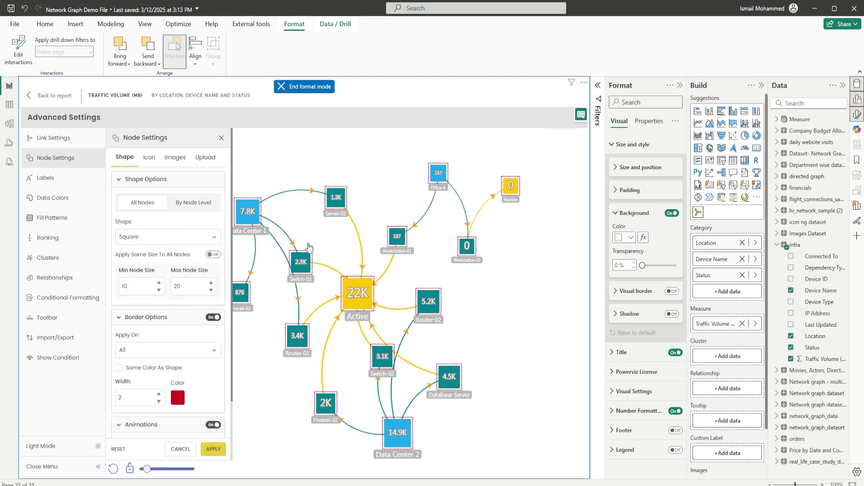
{"action": "left_click", "coordinate": [192, 204]}
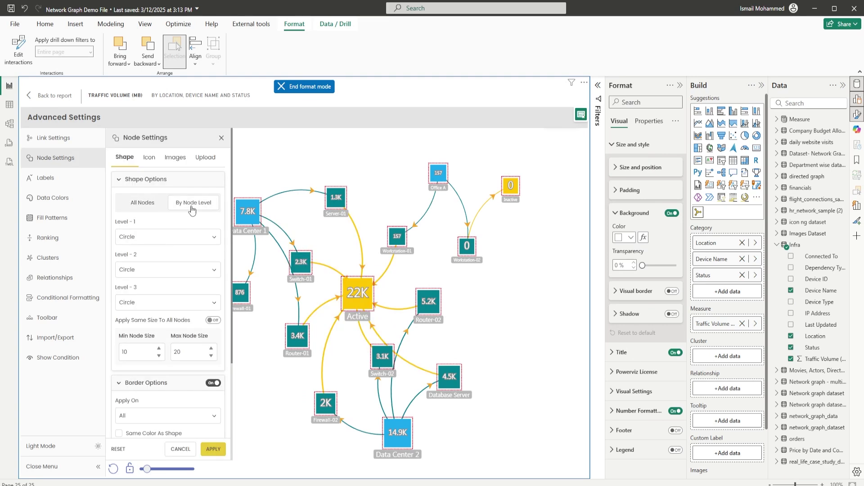
{"action": "left_click", "coordinate": [180, 238]}
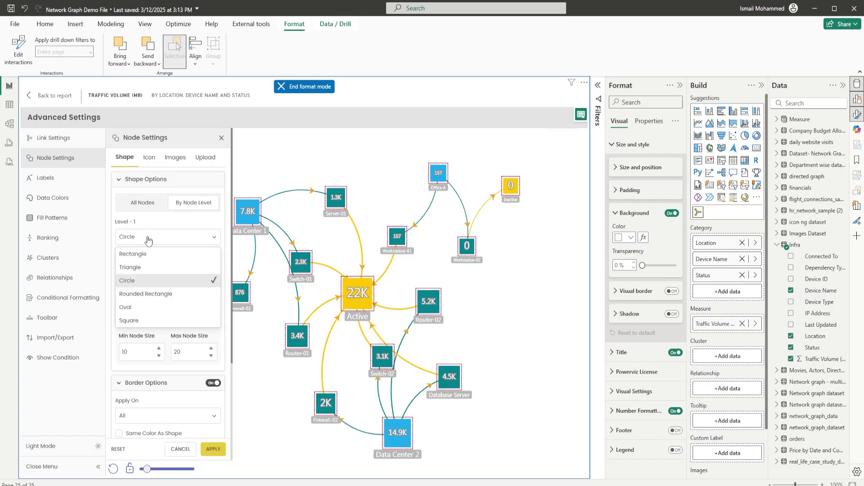
{"action": "left_click", "coordinate": [136, 280]}
{"action": "left_click", "coordinate": [146, 271]}
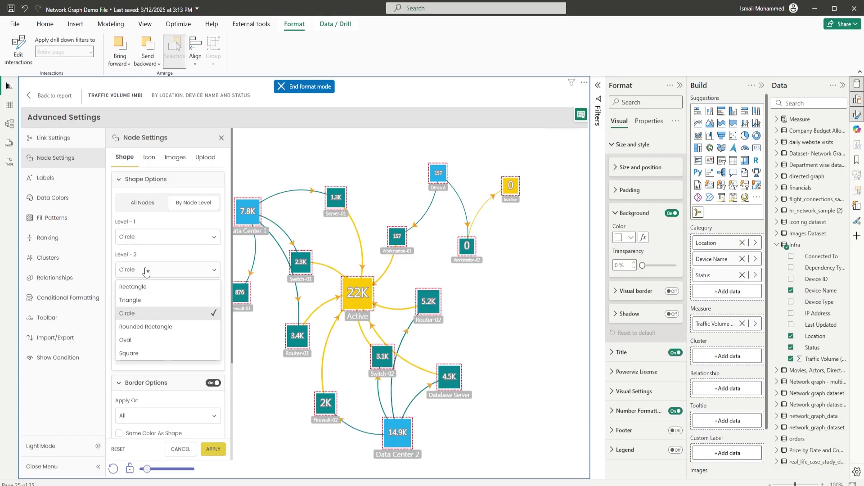
{"action": "left_click", "coordinate": [146, 327]}
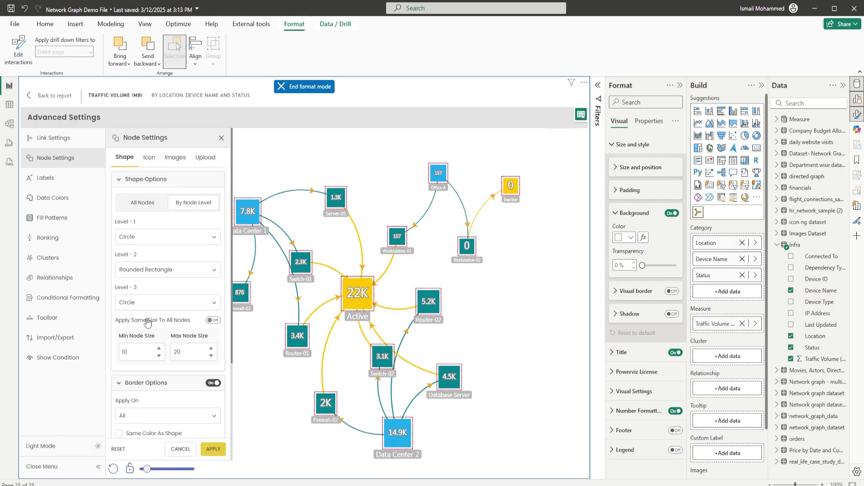
{"action": "left_click", "coordinate": [146, 302]}
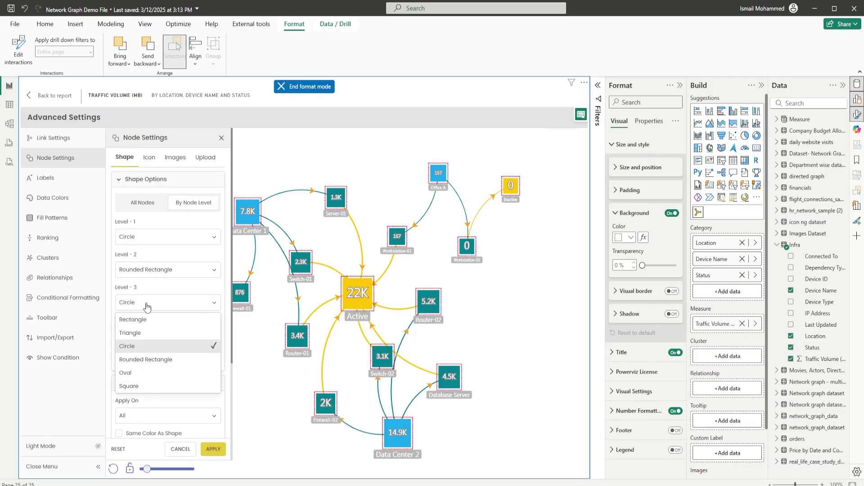
{"action": "left_click", "coordinate": [148, 385]}
{"action": "left_click", "coordinate": [210, 449]}
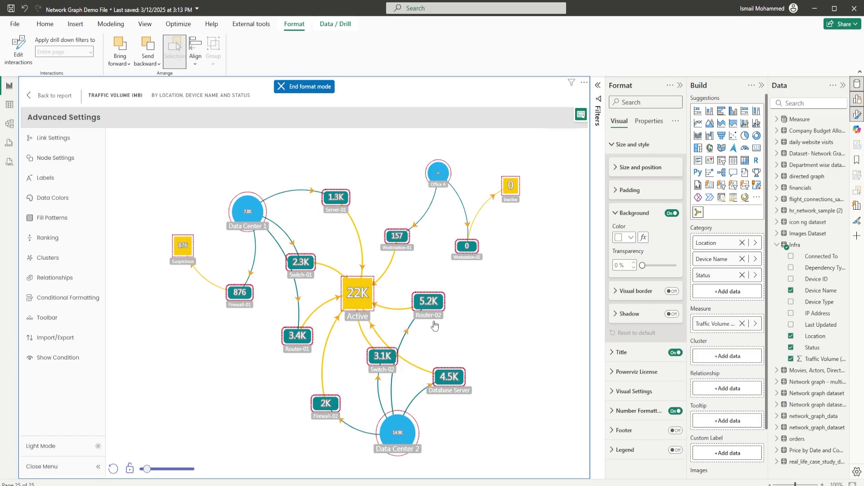
Display all nodes as the trophy icon instead of plain shapes and apply the change to the graph
{"action": "left_click", "coordinate": [56, 158]}
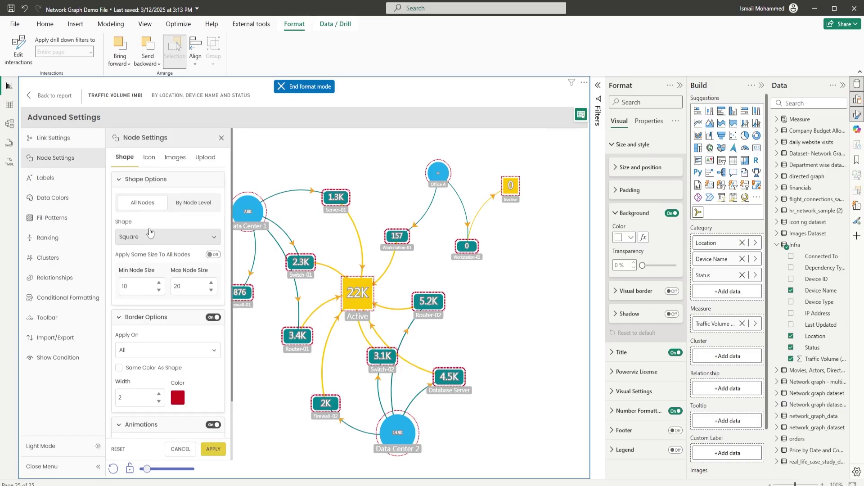
{"action": "left_click", "coordinate": [148, 158]}
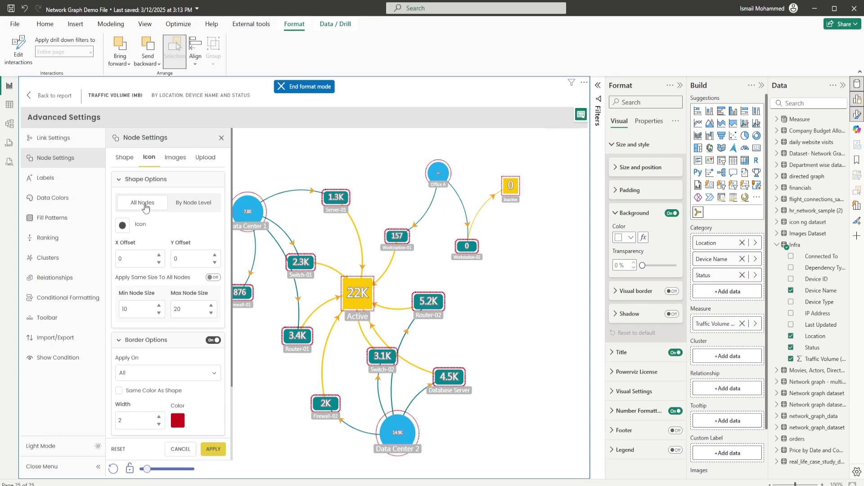
{"action": "left_click", "coordinate": [123, 226]}
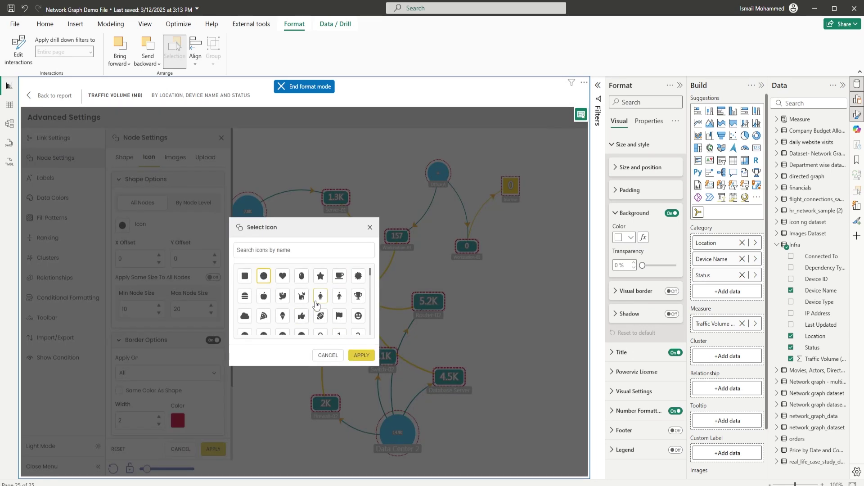
{"action": "left_click", "coordinate": [358, 296]}
{"action": "left_click", "coordinate": [362, 355]}
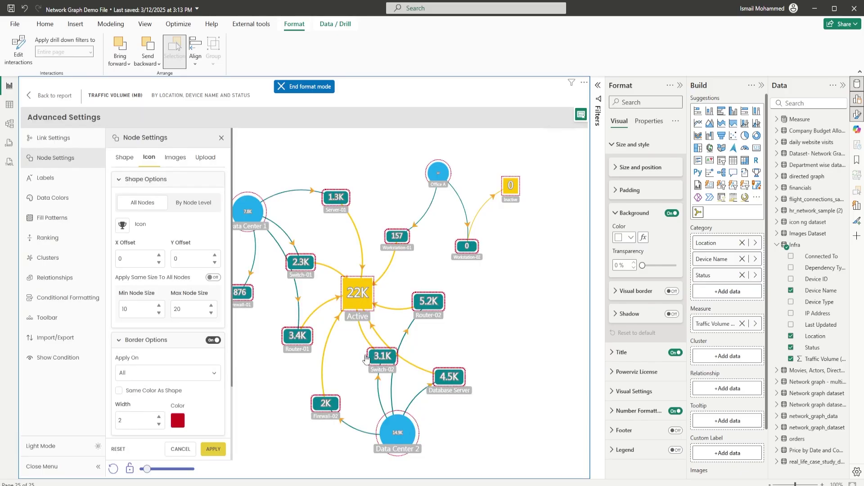
{"action": "left_click", "coordinate": [214, 449]}
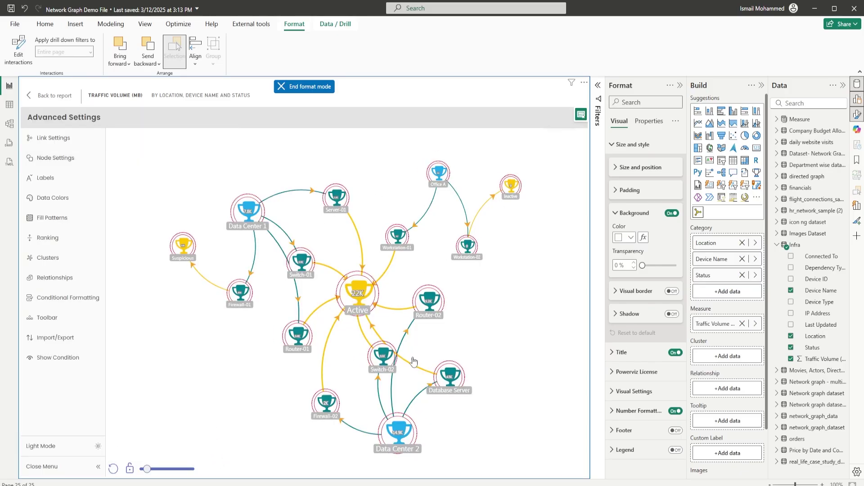
Examine the offset, node size, border and animation options available for icon nodes
{"action": "left_click", "coordinate": [57, 158]}
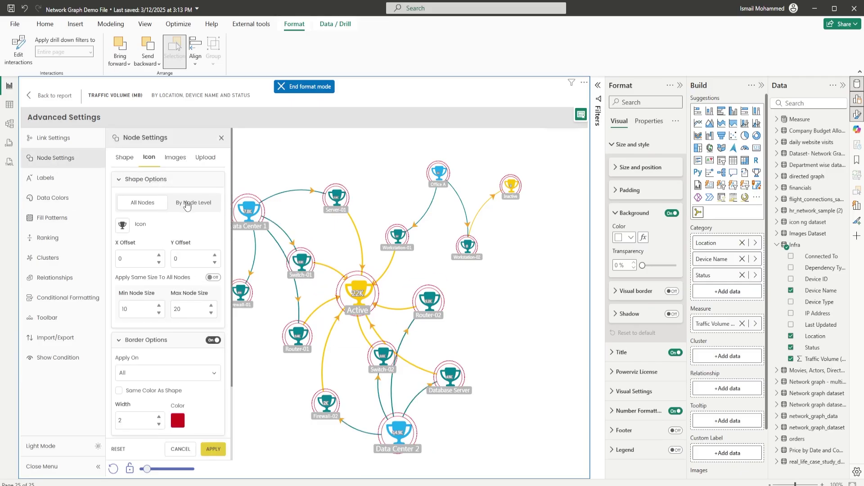
{"action": "left_click", "coordinate": [122, 225]}
{"action": "left_click", "coordinate": [155, 309]}
{"action": "scroll", "coordinate": [154, 309], "scroll_direction": "down", "scroll_amount": 1}
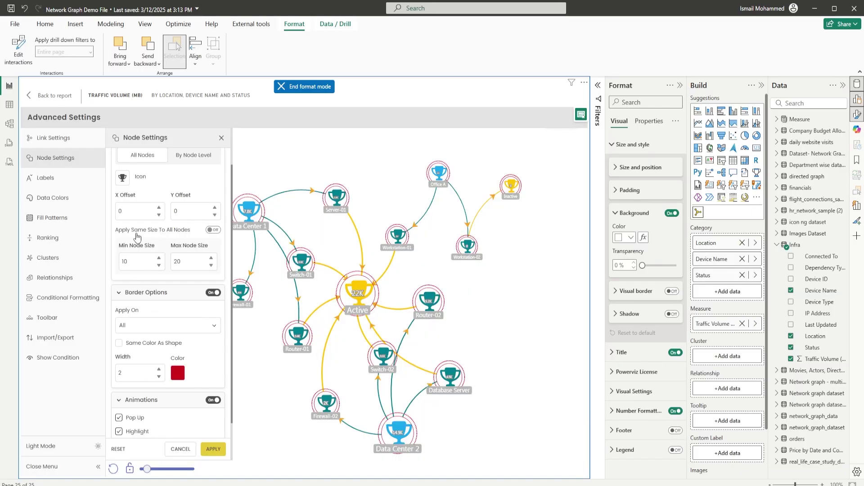
{"action": "scroll", "coordinate": [171, 305], "scroll_direction": "down", "scroll_amount": 1}
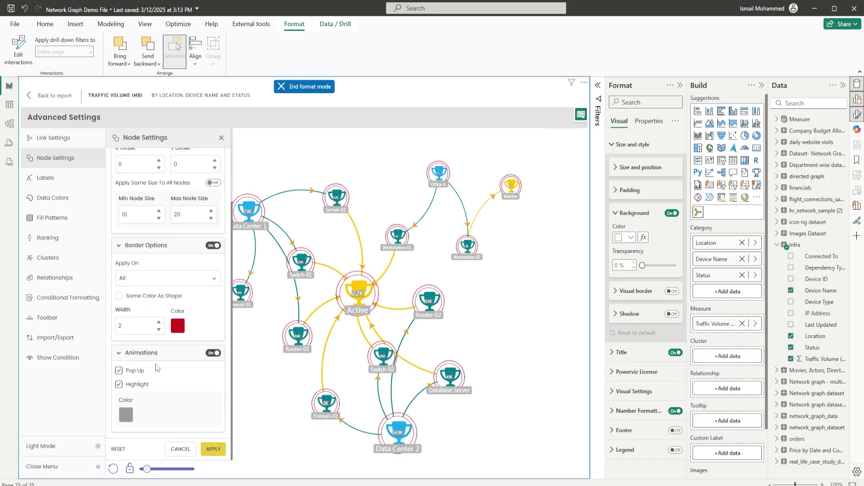
{"action": "scroll", "coordinate": [147, 297], "scroll_direction": "up", "scroll_amount": 2}
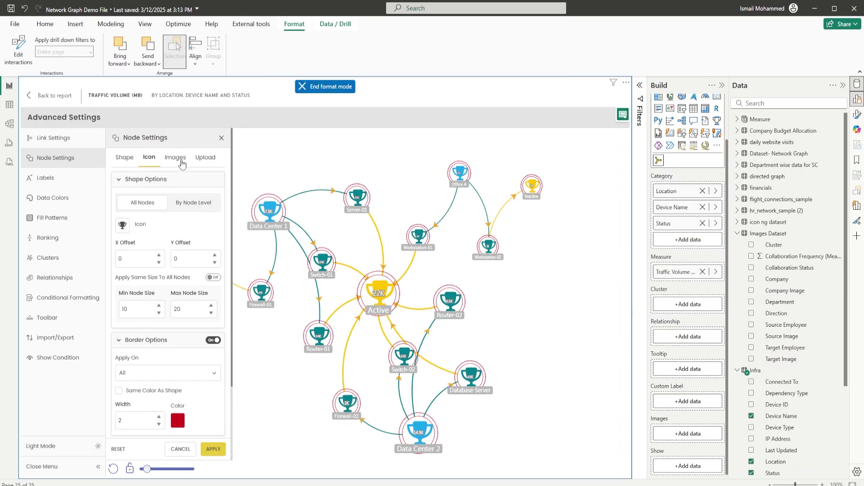
Add the Company Image column from Images Dataset to the visual's images and choose First Company Image as the image field for all nodes
{"action": "left_click", "coordinate": [177, 157]}
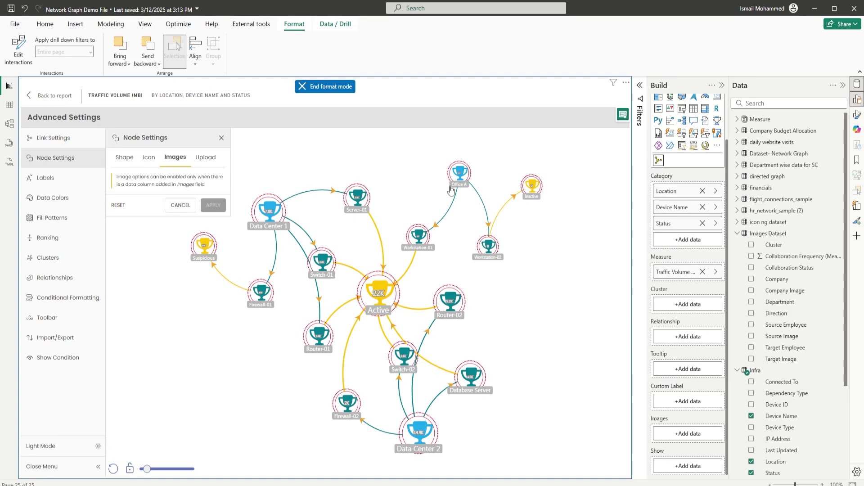
{"action": "left_click_drag", "start_coordinate": [786, 292], "coordinate": [689, 434]}
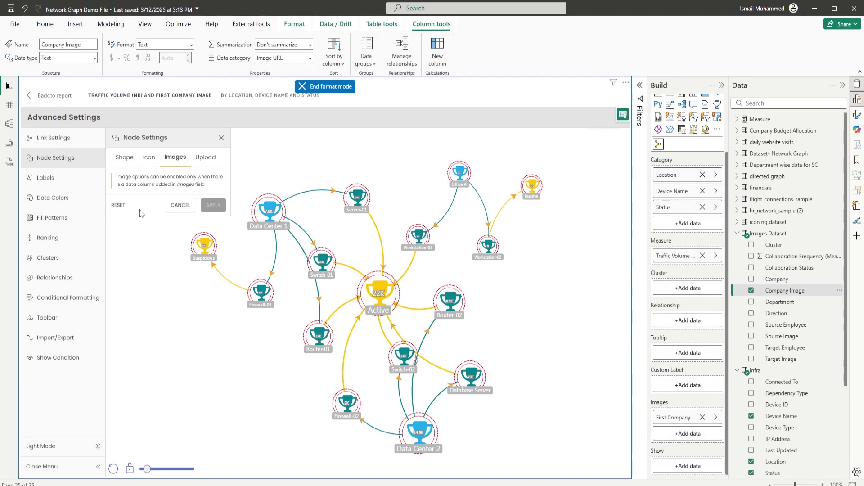
{"action": "left_click", "coordinate": [63, 163]}
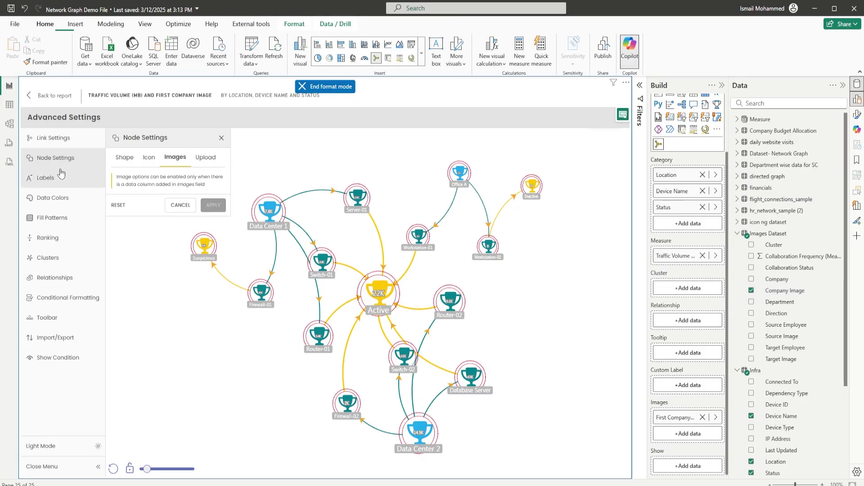
{"action": "left_click", "coordinate": [167, 162]}
{"action": "left_click", "coordinate": [141, 242]}
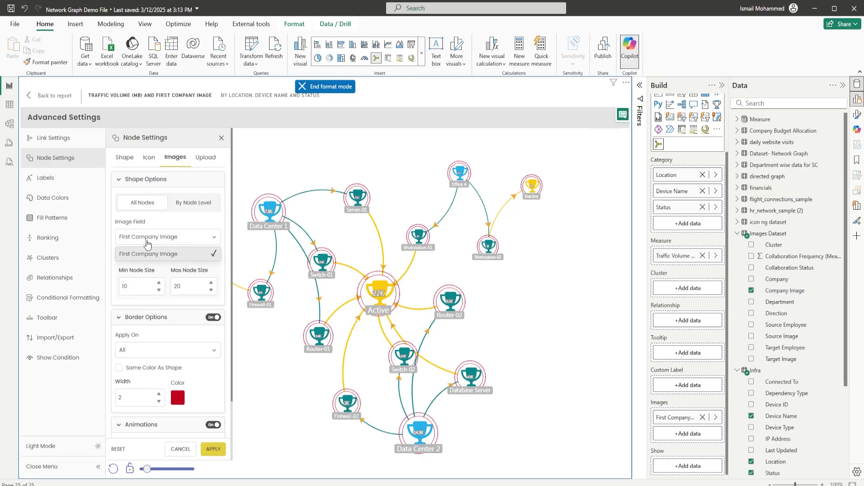
{"action": "left_click", "coordinate": [143, 251]}
Try First Company Image by node level for Category 1 and Category 2, and apply that image to all nodes instead
{"action": "left_click", "coordinate": [180, 212]}
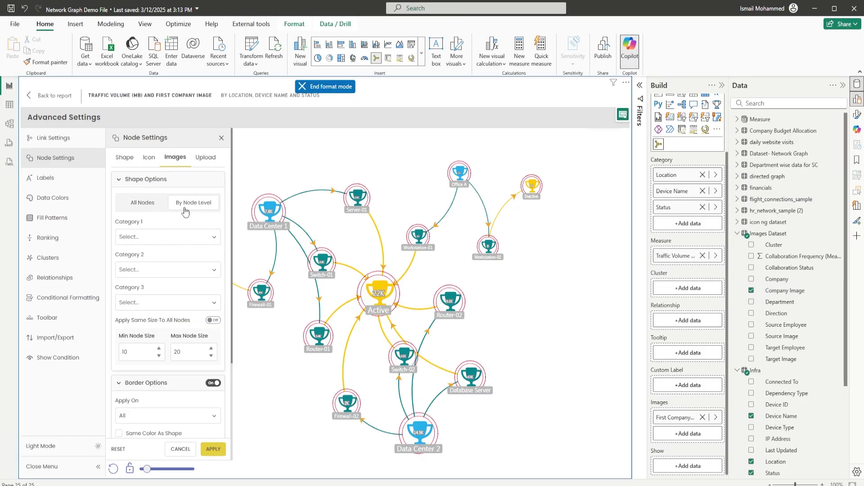
{"action": "left_click", "coordinate": [169, 242]}
{"action": "left_click", "coordinate": [169, 254]}
{"action": "left_click", "coordinate": [170, 269]}
{"action": "left_click", "coordinate": [171, 286]}
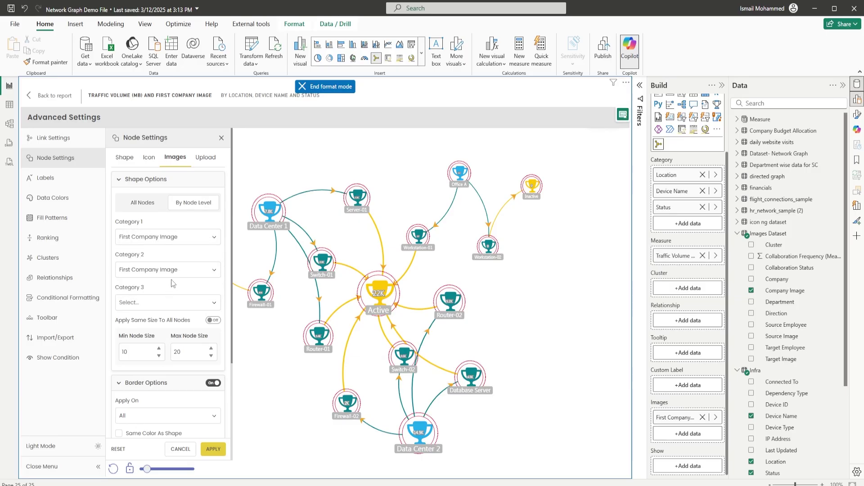
{"action": "left_click", "coordinate": [146, 203]}
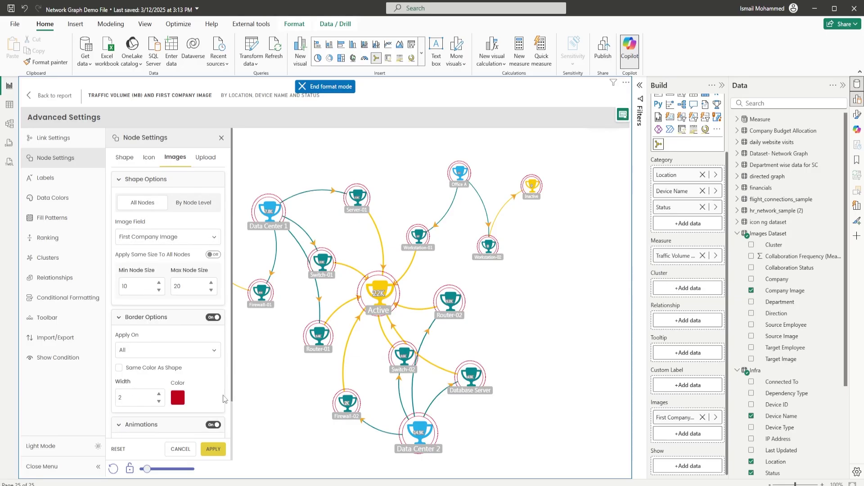
{"action": "left_click", "coordinate": [213, 449]}
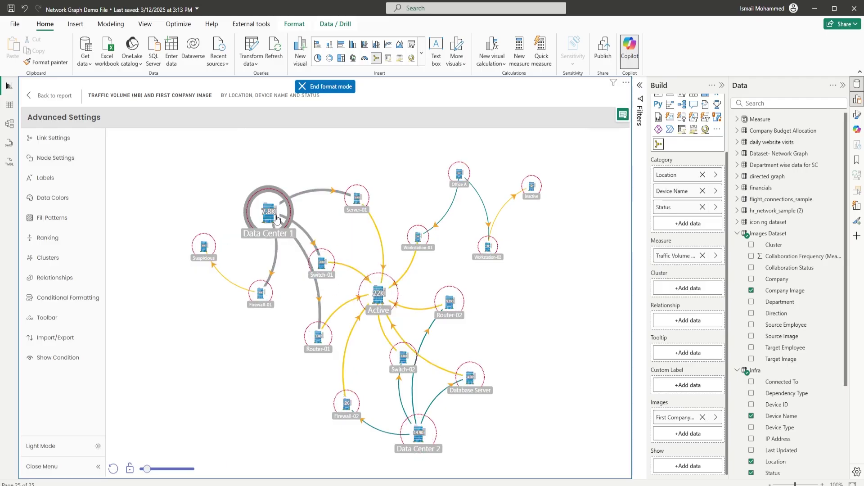
Look over the node image upload options and return all nodes to the Square shape
{"action": "left_click", "coordinate": [57, 157]}
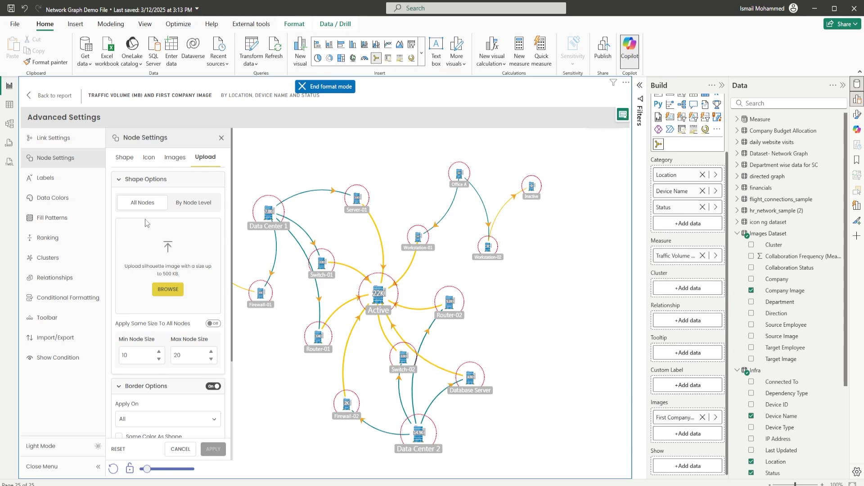
{"action": "left_click", "coordinate": [200, 209]}
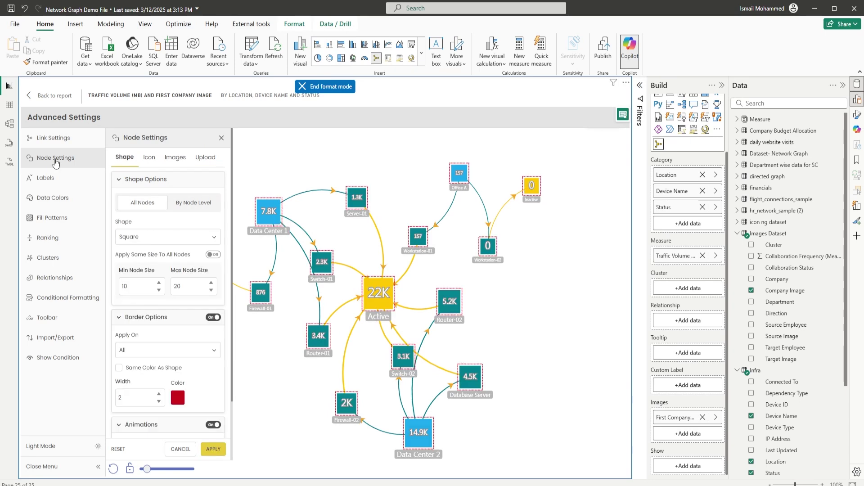
Try Percent of total for the inside labels, and apply All Labels as their display type
{"action": "left_click", "coordinate": [70, 179]}
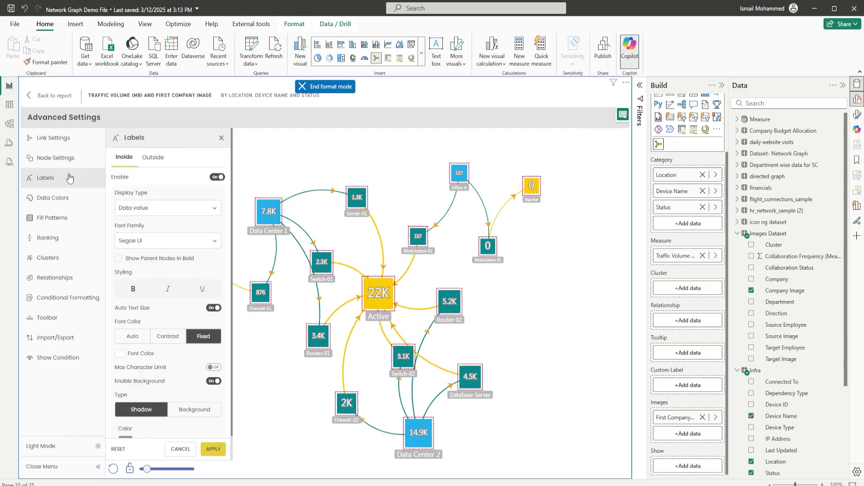
{"action": "left_click", "coordinate": [145, 158]}
{"action": "left_click", "coordinate": [136, 165]}
{"action": "left_click", "coordinate": [152, 213]}
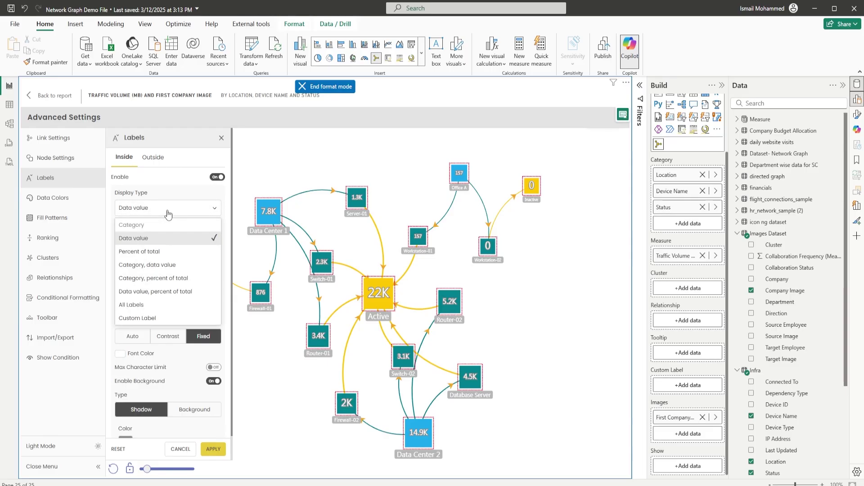
{"action": "left_click", "coordinate": [152, 252]}
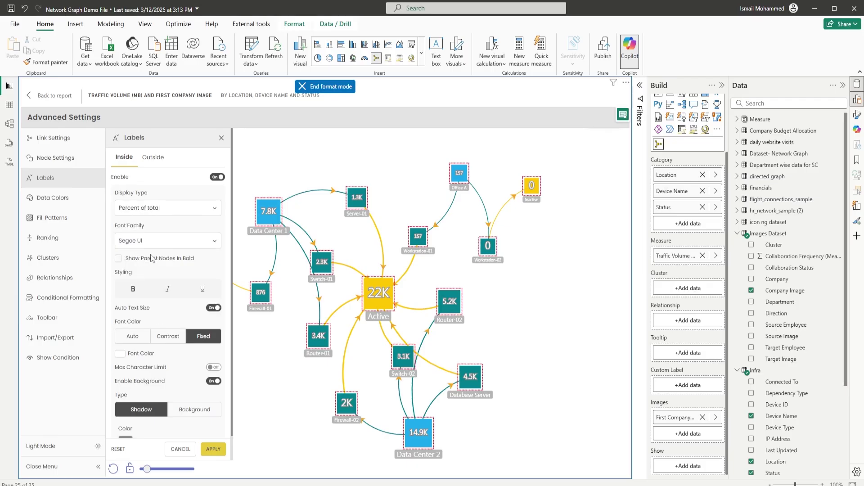
{"action": "left_click", "coordinate": [170, 210]}
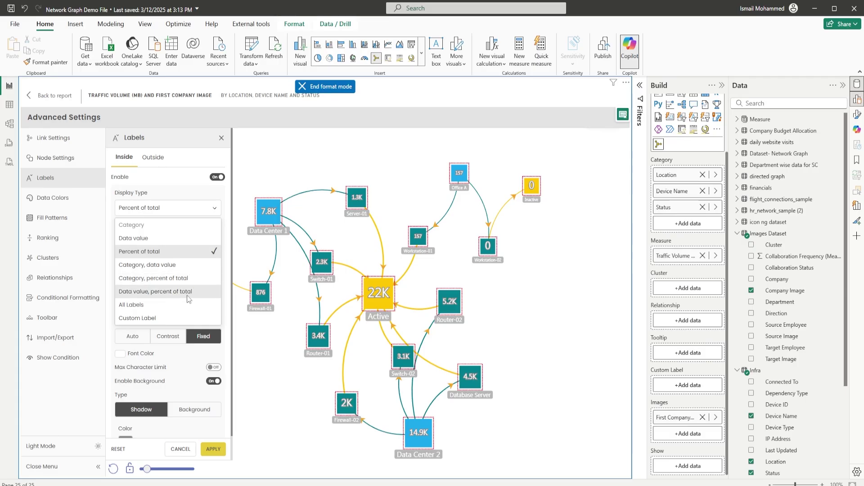
{"action": "left_click", "coordinate": [150, 306]}
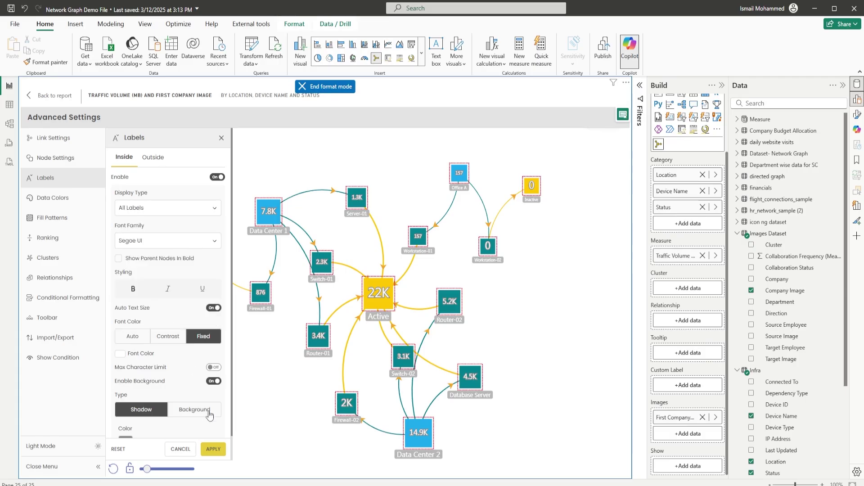
{"action": "left_click", "coordinate": [215, 450]}
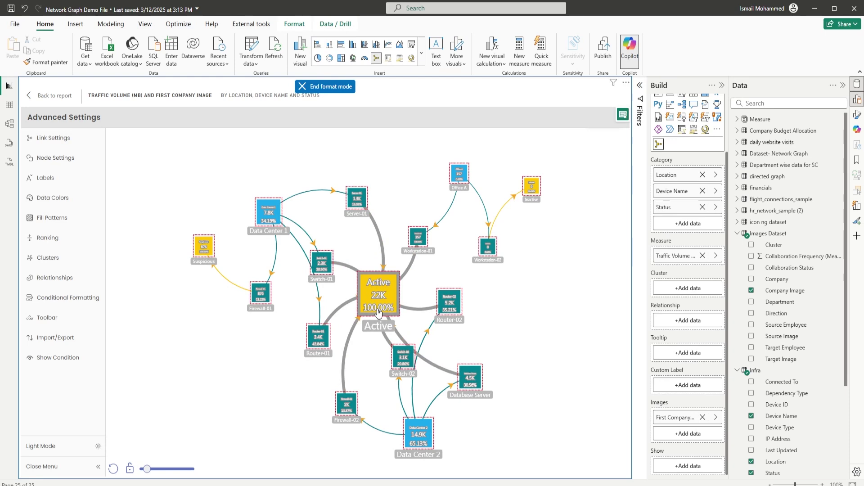
Turn on bold parent nodes for the inside labels, keeping All Labels as the display type, and apply it
{"action": "left_click", "coordinate": [45, 178]}
{"action": "left_click", "coordinate": [167, 207]}
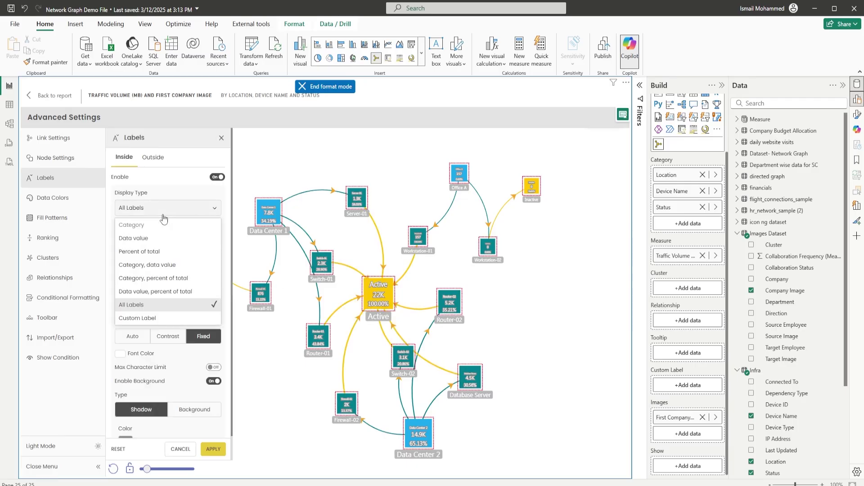
{"action": "left_click", "coordinate": [152, 318]}
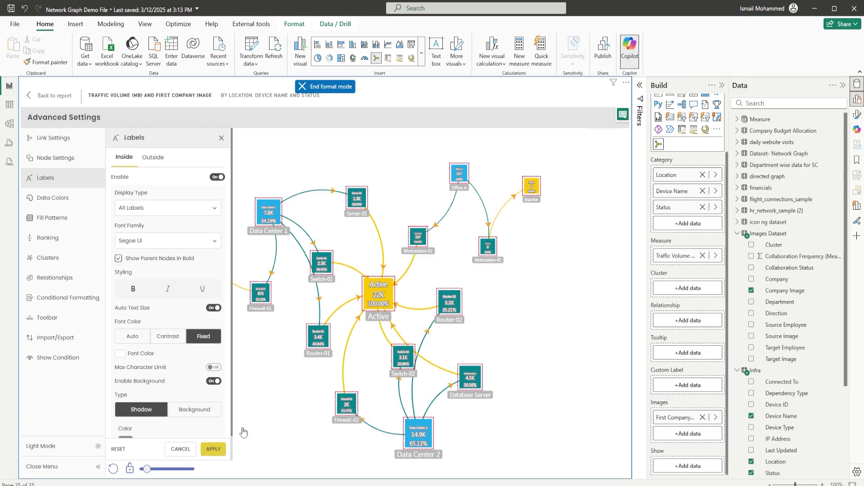
{"action": "left_click", "coordinate": [214, 449]}
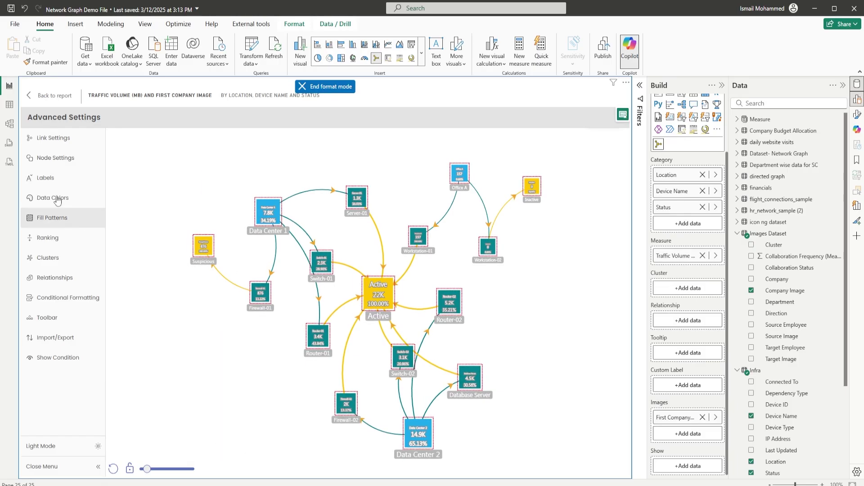
Review the inside and outside label options, and set the inside labels' display type to Data value
{"action": "left_click", "coordinate": [49, 178]}
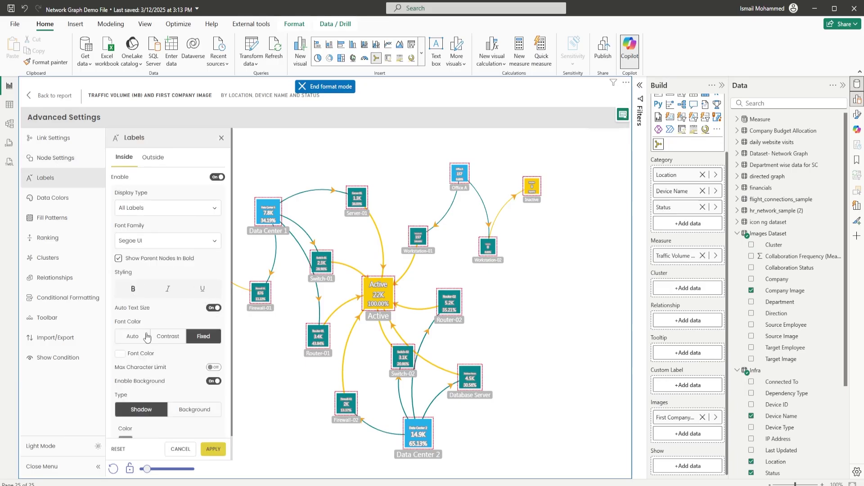
{"action": "scroll", "coordinate": [147, 338], "scroll_direction": "down", "scroll_amount": 1}
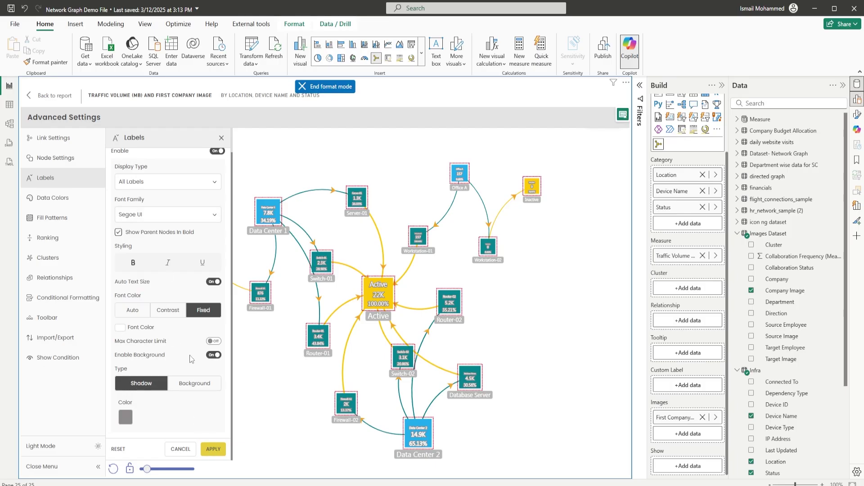
{"action": "scroll", "coordinate": [195, 292], "scroll_direction": "up", "scroll_amount": 1}
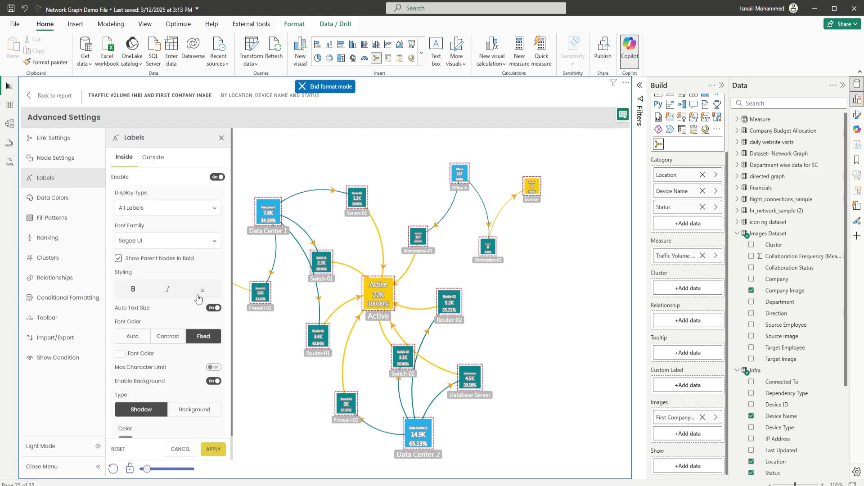
{"action": "left_click", "coordinate": [153, 162]}
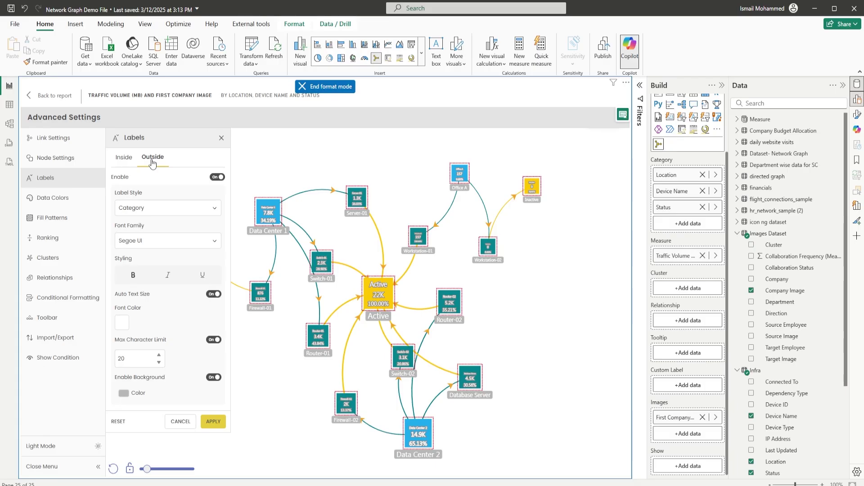
{"action": "left_click", "coordinate": [161, 212]}
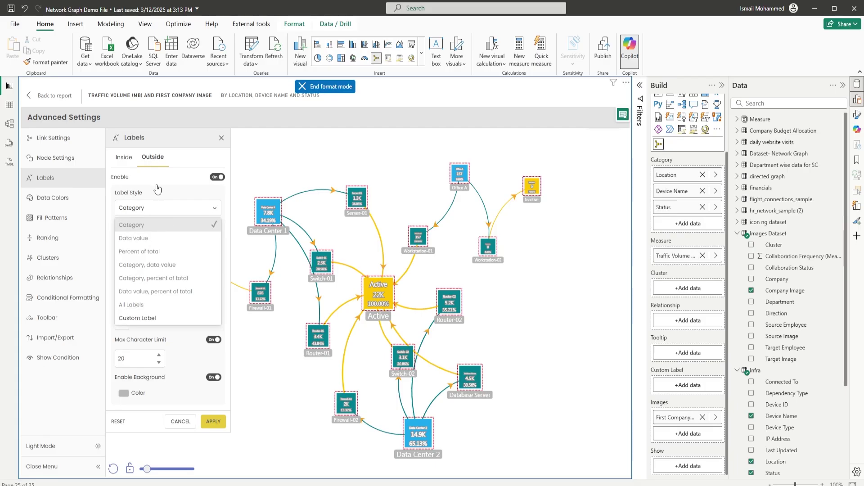
{"action": "left_click", "coordinate": [120, 157]}
{"action": "left_click", "coordinate": [164, 212]}
{"action": "left_click", "coordinate": [137, 241]}
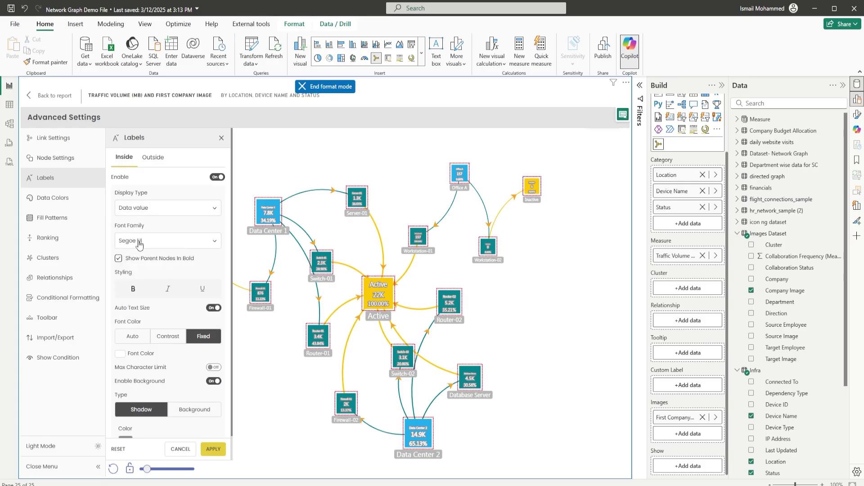
Set the outside labels' style to Percent of total and apply the label settings
{"action": "left_click", "coordinate": [151, 160]}
{"action": "left_click", "coordinate": [155, 209]}
{"action": "left_click", "coordinate": [148, 243]}
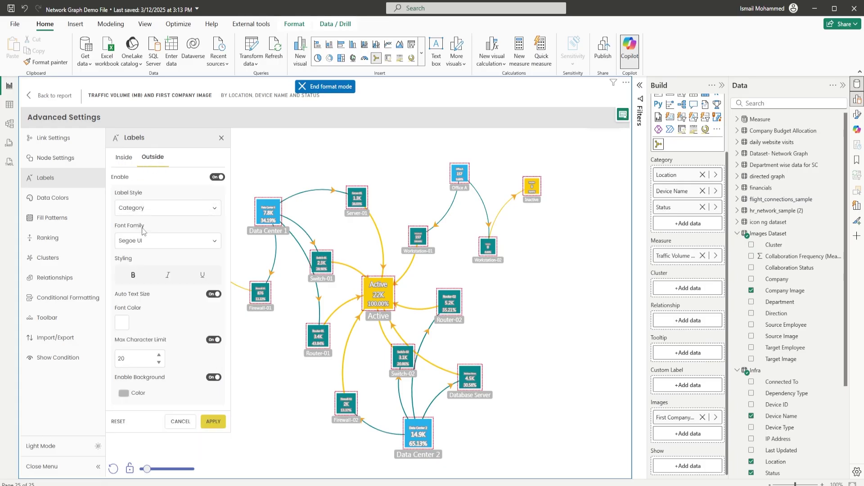
{"action": "left_click", "coordinate": [219, 424]}
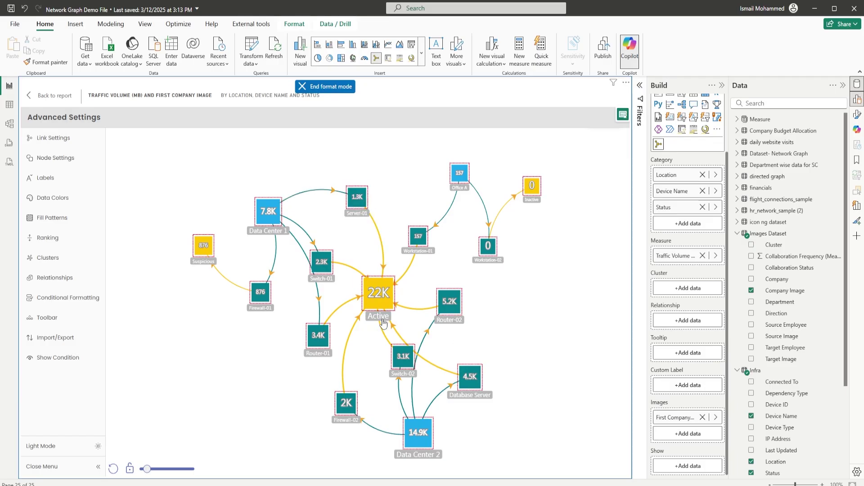
{"action": "left_click", "coordinate": [48, 178]}
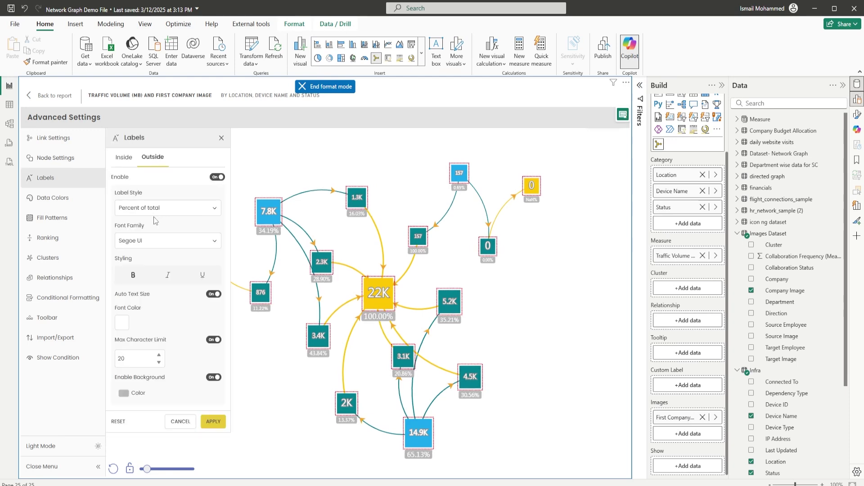
Try the Single and Power BI Theme color palettes for the data colors
{"action": "left_click", "coordinate": [59, 197]}
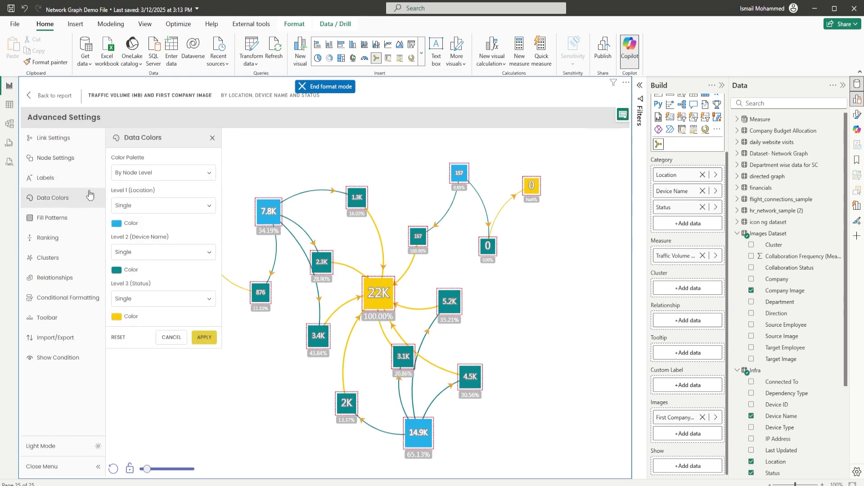
{"action": "left_click", "coordinate": [150, 179]}
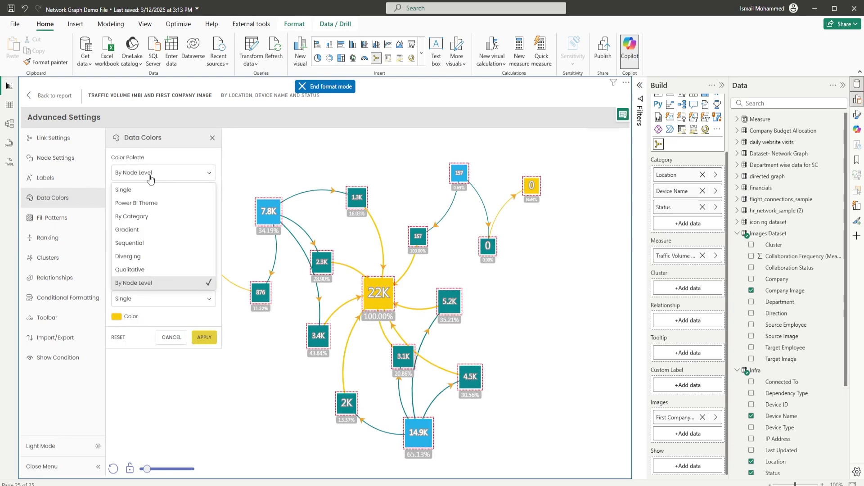
{"action": "left_click", "coordinate": [137, 191]}
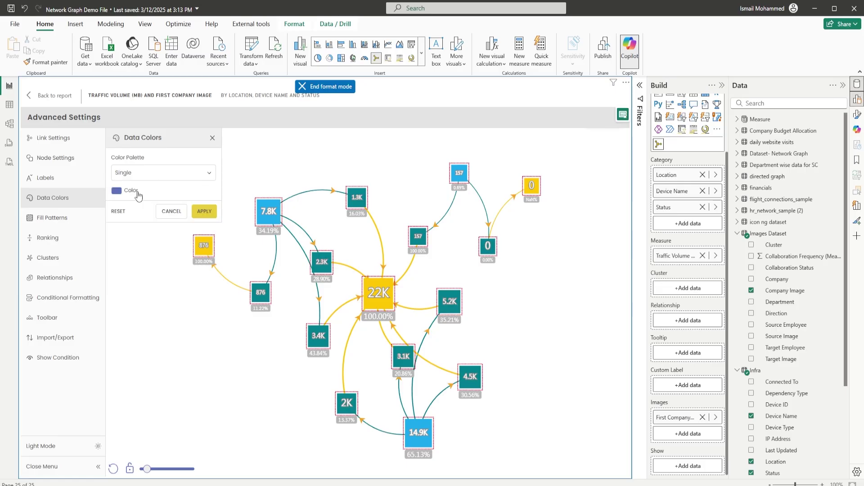
{"action": "left_click", "coordinate": [158, 178]}
{"action": "left_click", "coordinate": [156, 201]}
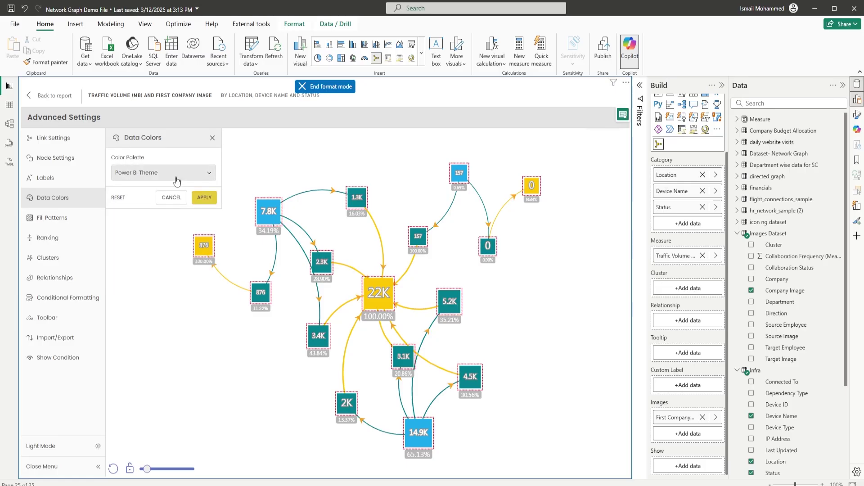
Try the By Category color palette for the Location level and the Device Name level
{"action": "left_click", "coordinate": [176, 180]}
{"action": "left_click", "coordinate": [152, 220]}
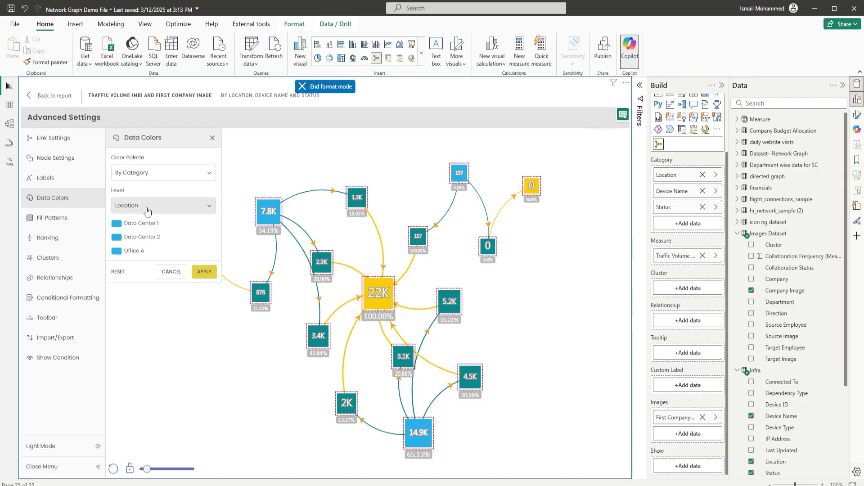
{"action": "left_click", "coordinate": [148, 210]}
{"action": "left_click", "coordinate": [150, 221]}
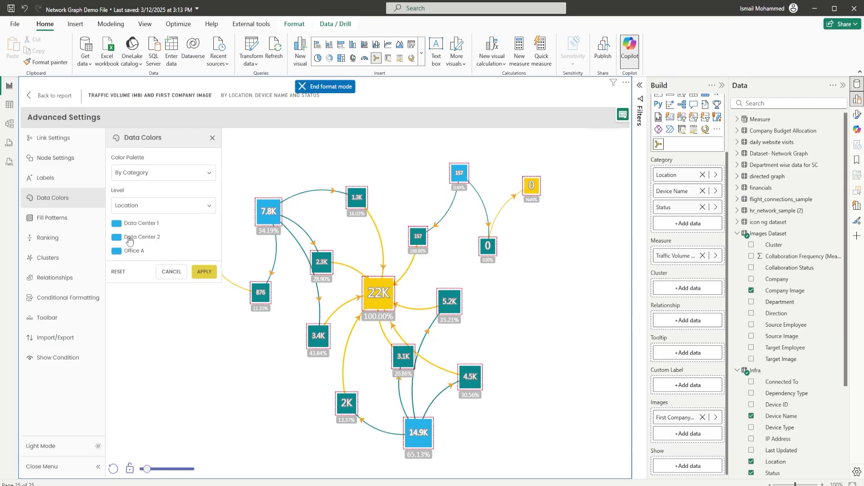
{"action": "left_click", "coordinate": [135, 206]}
{"action": "left_click", "coordinate": [152, 240]}
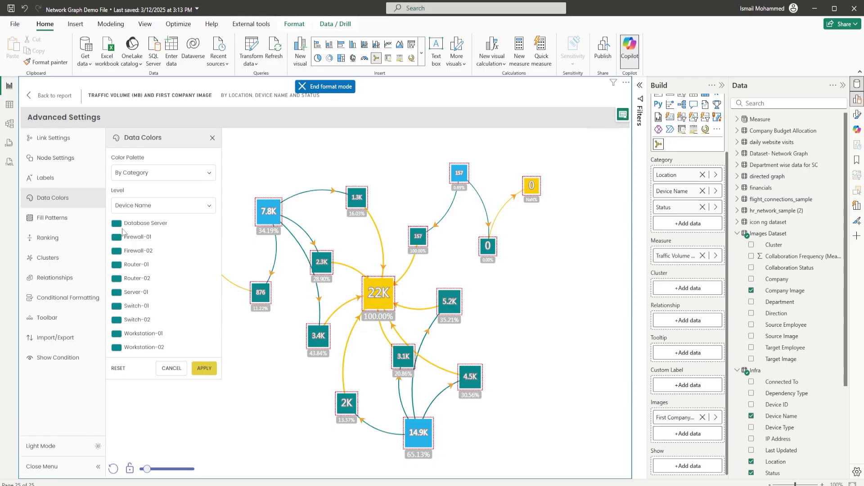
Choose the Gradient color palette with the mid color enabled and apply it to the graph
{"action": "left_click", "coordinate": [147, 176]}
{"action": "left_click", "coordinate": [147, 230]}
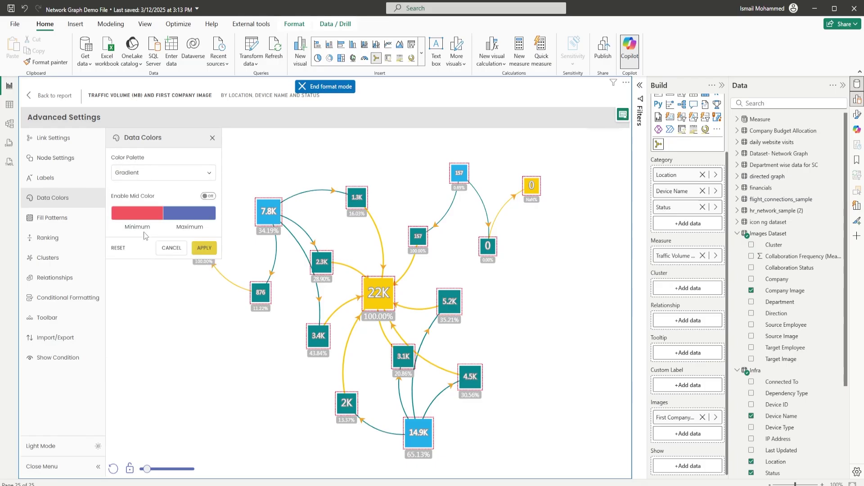
{"action": "left_click", "coordinate": [207, 196]}
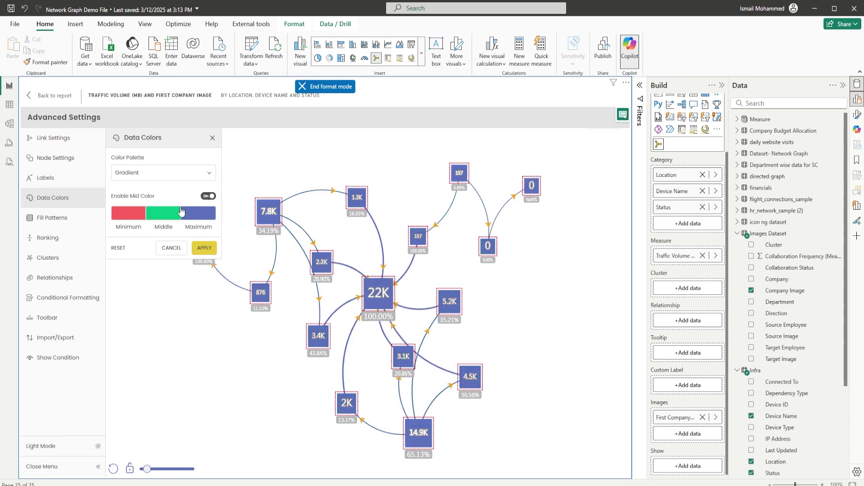
{"action": "left_click", "coordinate": [204, 248]}
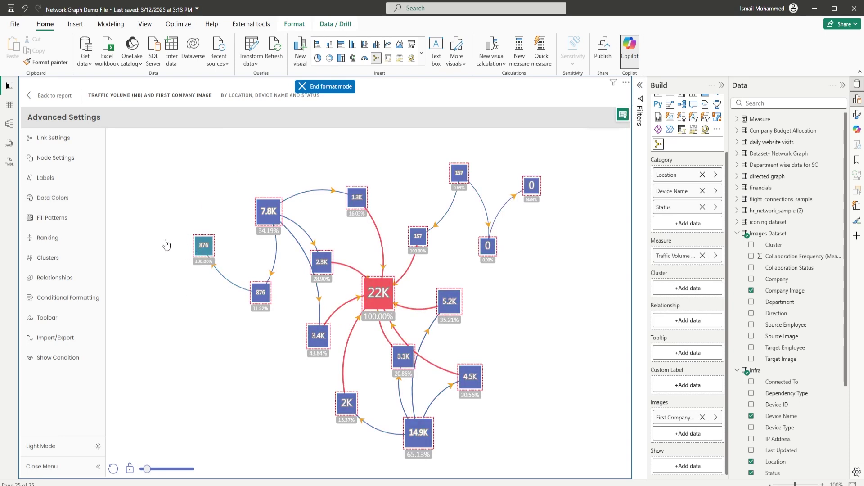
Try the Sequential and Diverging color palettes and look through their available color schemes
{"action": "left_click", "coordinate": [54, 201]}
{"action": "left_click", "coordinate": [140, 176]}
{"action": "left_click", "coordinate": [143, 244]}
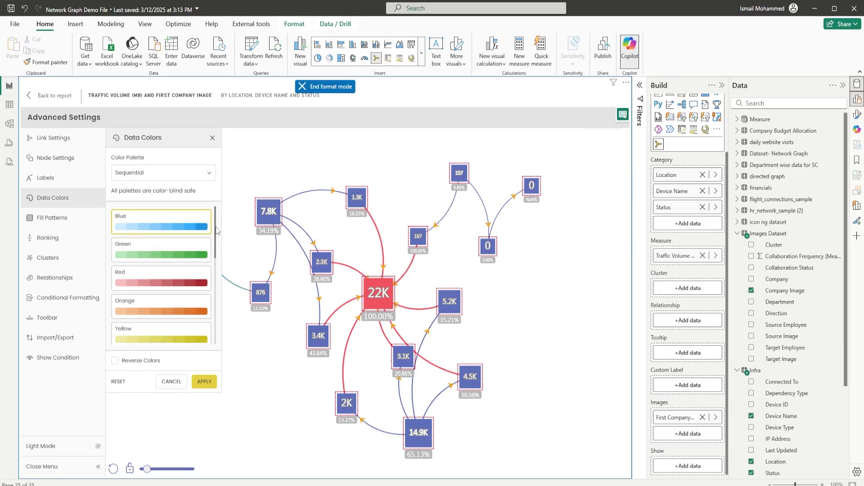
{"action": "left_click_drag", "start_coordinate": [215, 231], "coordinate": [212, 215]}
{"action": "left_click", "coordinate": [167, 176]}
{"action": "left_click", "coordinate": [157, 258]}
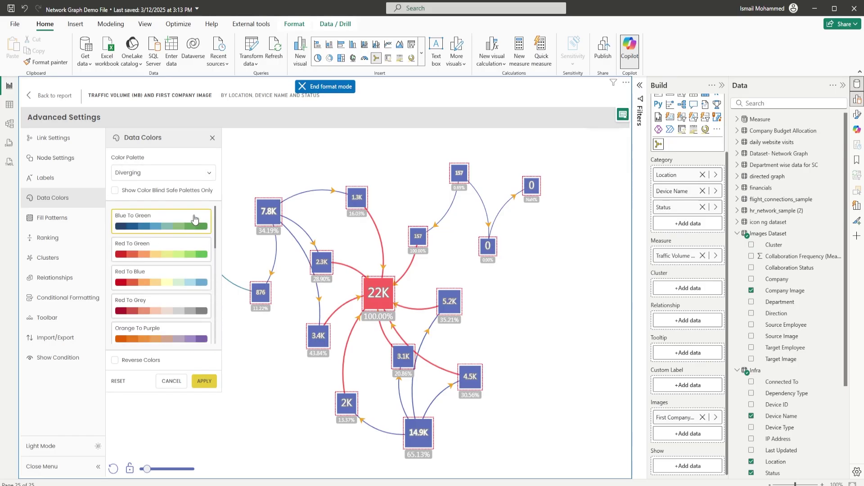
Try the Qualitative and By Node Level color palettes without applying them
{"action": "left_click", "coordinate": [154, 175]}
{"action": "left_click", "coordinate": [137, 270]}
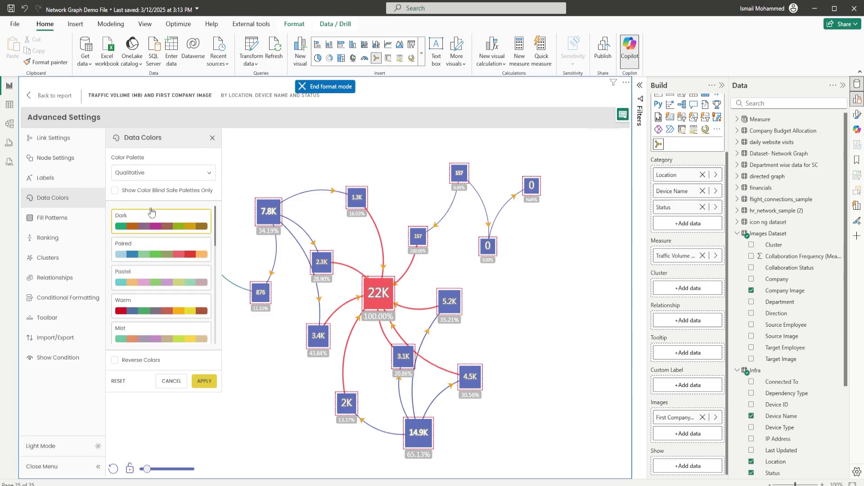
{"action": "left_click", "coordinate": [153, 173]}
{"action": "left_click", "coordinate": [146, 283]}
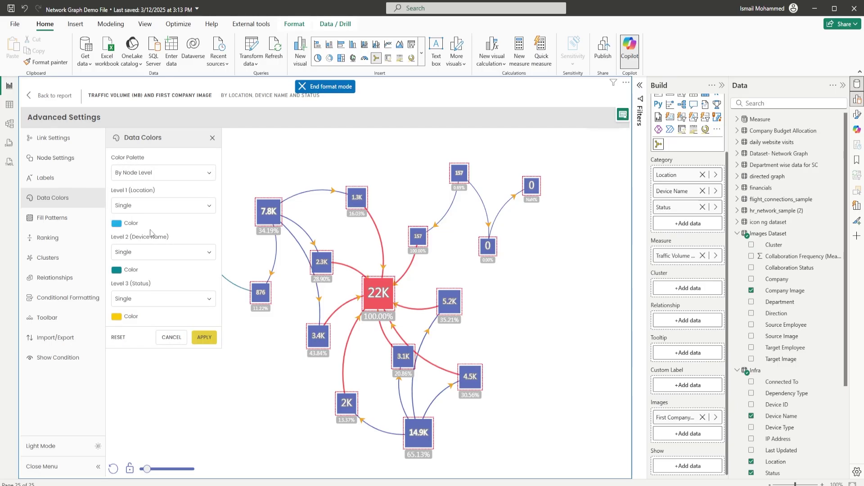
Enable fill patterns by node level, set Level 2 to Squares and Level 3 to Star, and apply them
{"action": "left_click", "coordinate": [56, 219]}
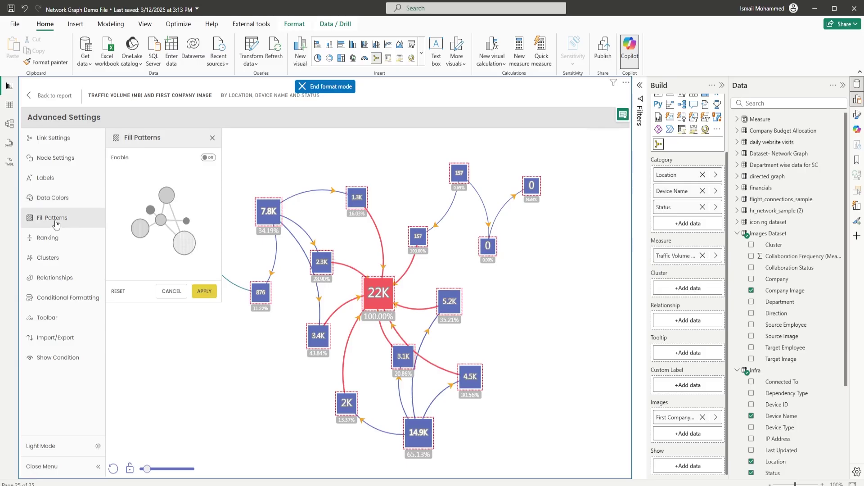
{"action": "left_click", "coordinate": [207, 158]}
{"action": "left_click", "coordinate": [163, 178]}
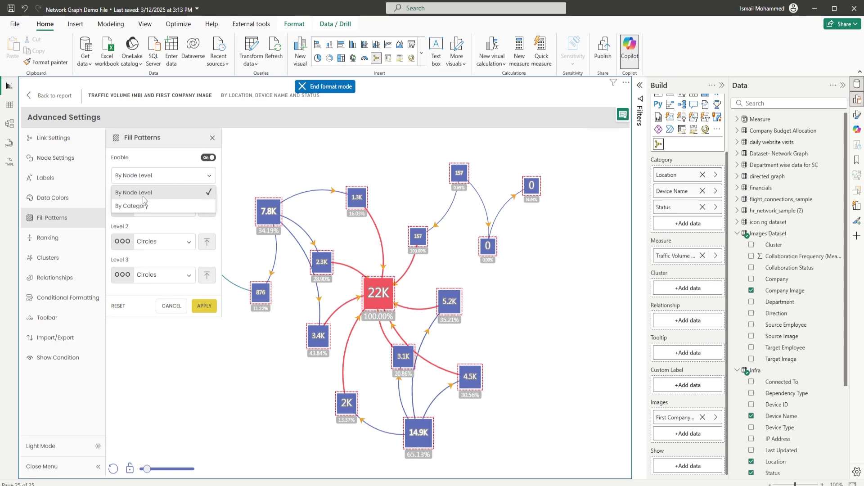
{"action": "left_click", "coordinate": [142, 196]}
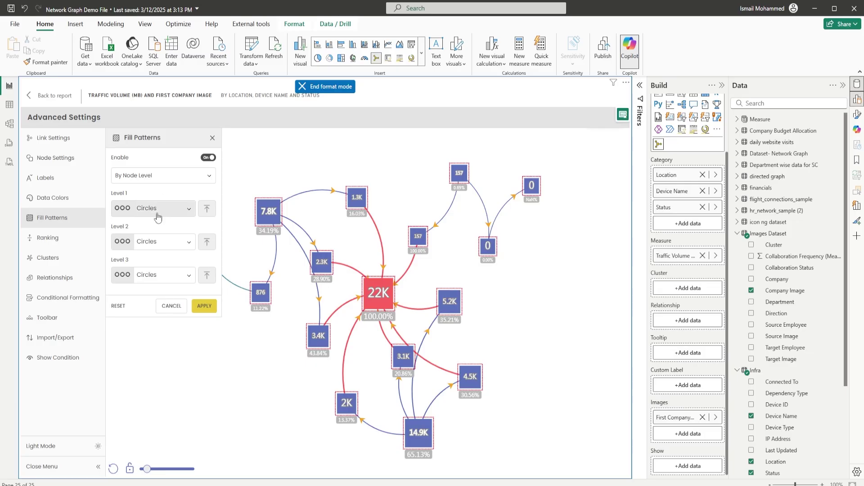
{"action": "left_click", "coordinate": [160, 242]}
{"action": "left_click", "coordinate": [160, 295]}
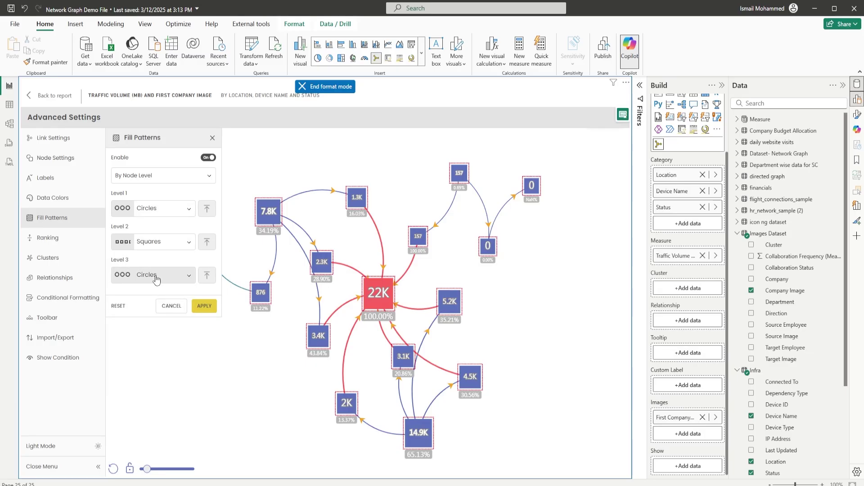
{"action": "left_click", "coordinate": [157, 275]}
{"action": "left_click", "coordinate": [148, 364]}
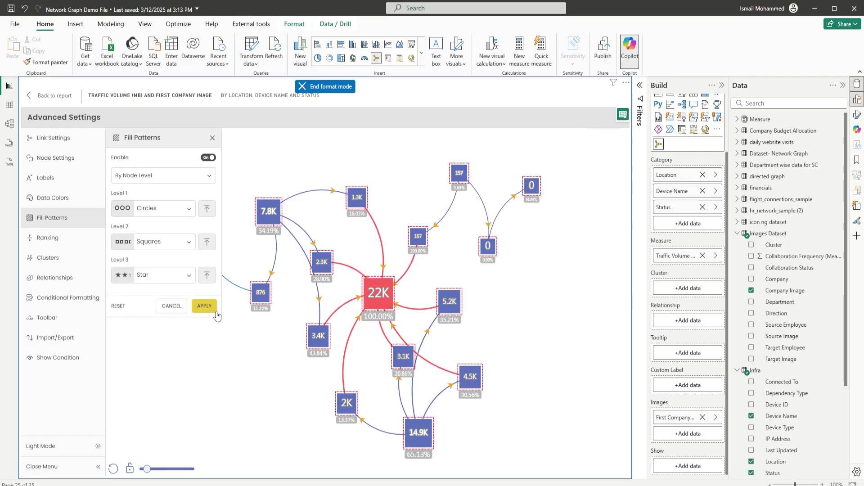
{"action": "left_click", "coordinate": [205, 306]}
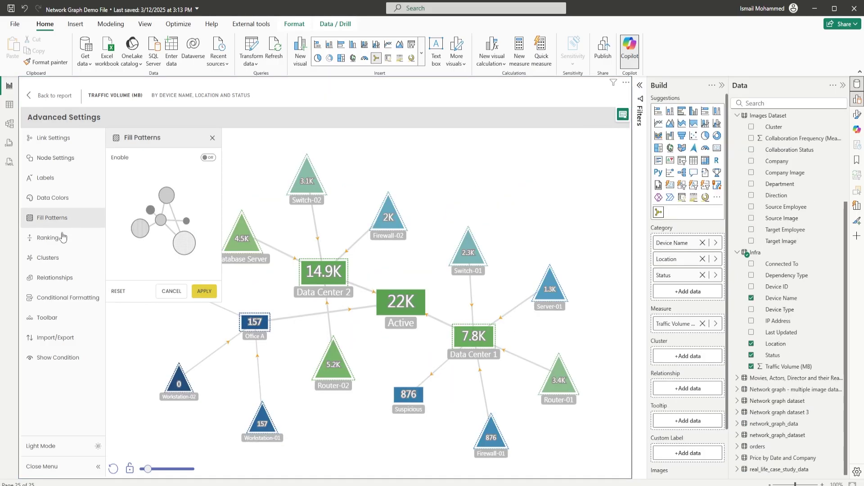
Enable ranking by Device Name with the Top N filter and a count of 5, and apply it
{"action": "left_click", "coordinate": [62, 240]}
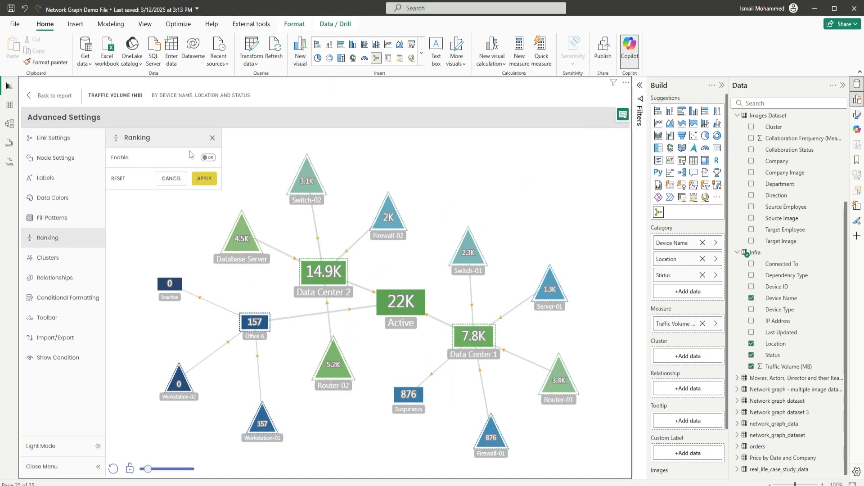
{"action": "left_click", "coordinate": [206, 158]}
{"action": "left_click", "coordinate": [160, 193]}
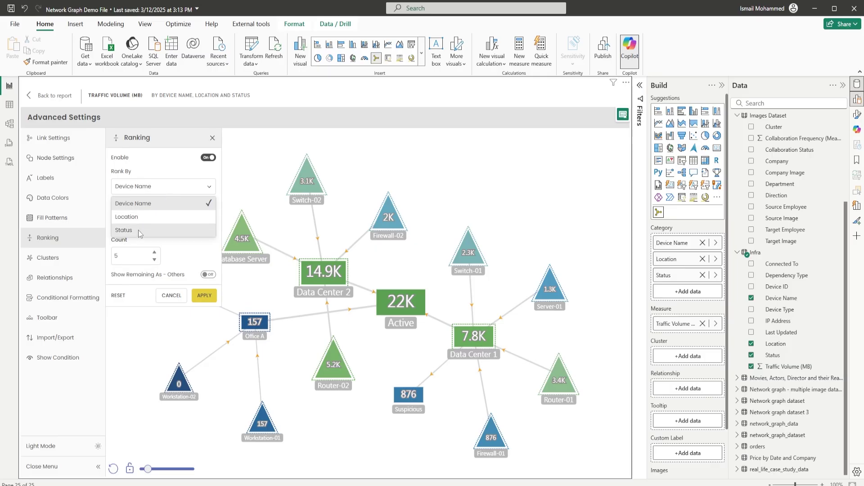
{"action": "left_click", "coordinate": [157, 185]}
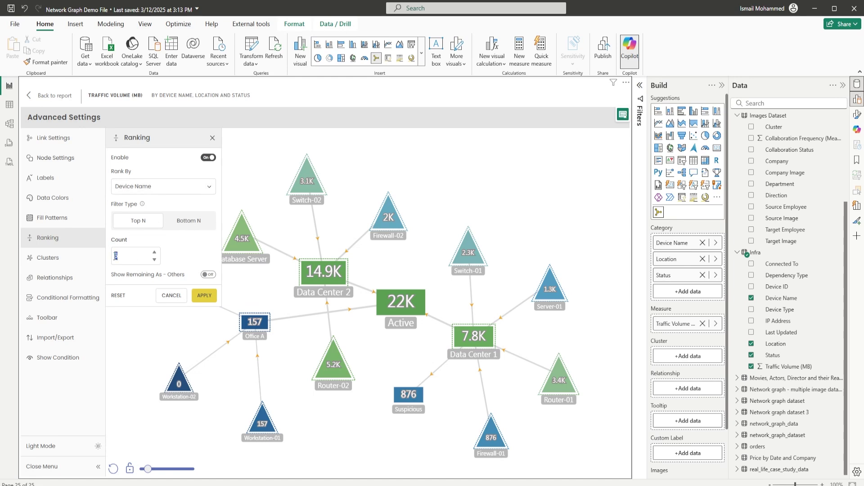
{"action": "left_click", "coordinate": [117, 256]}
{"action": "left_click", "coordinate": [203, 299]}
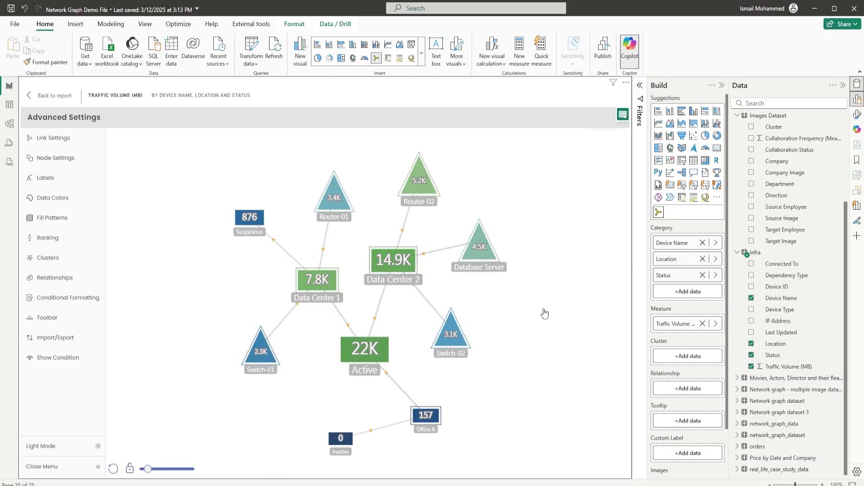
{"action": "left_click", "coordinate": [66, 165]}
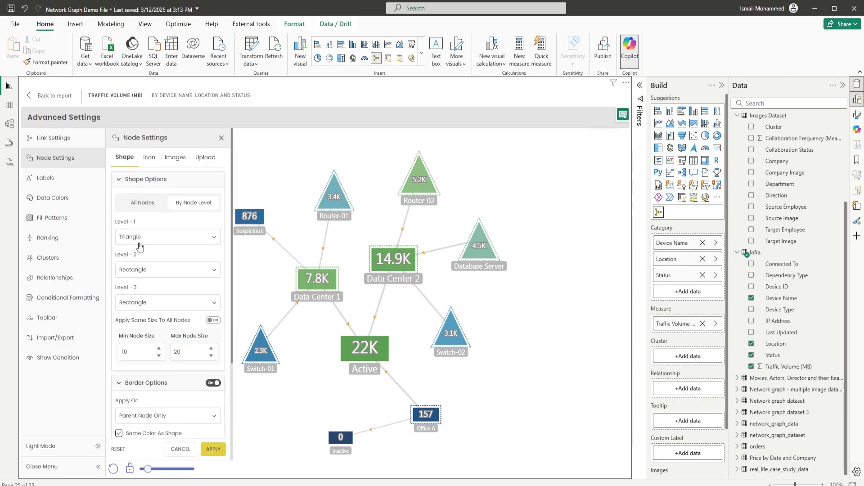
{"action": "left_click", "coordinate": [221, 138]}
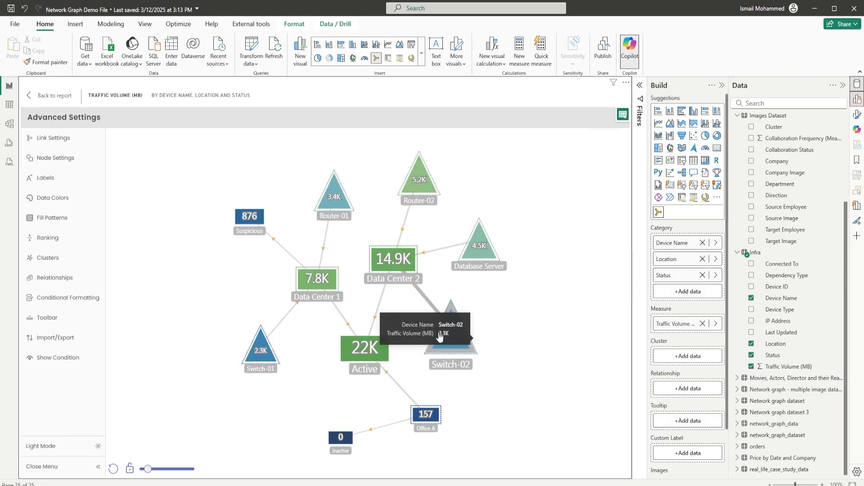
Show the remaining ranked devices as Others with the Both suffix and the Sum method, and apply it
{"action": "left_click", "coordinate": [48, 237]}
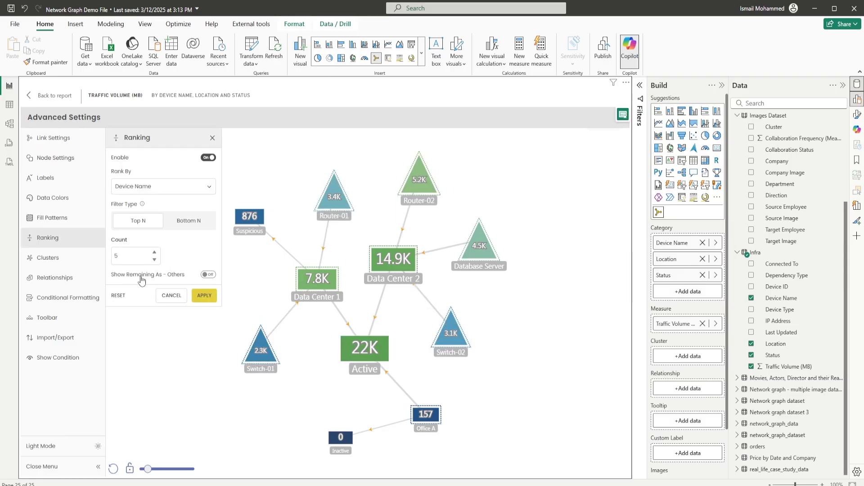
{"action": "left_click", "coordinate": [206, 280]}
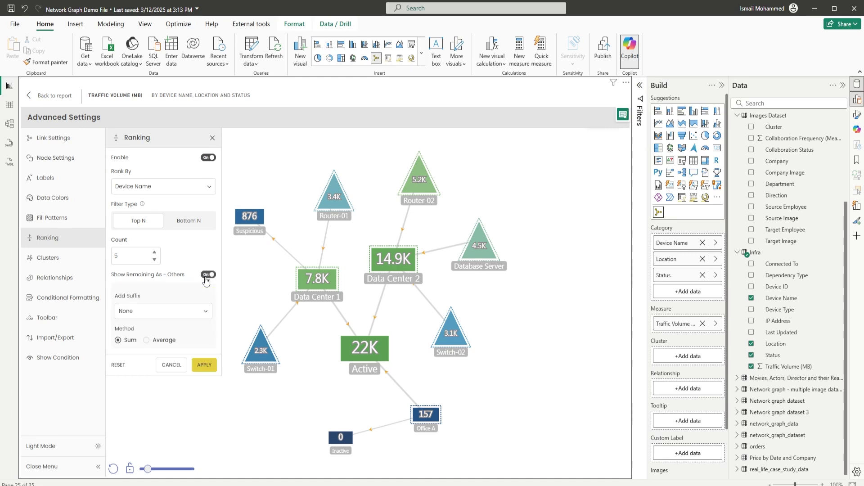
{"action": "left_click", "coordinate": [153, 315]}
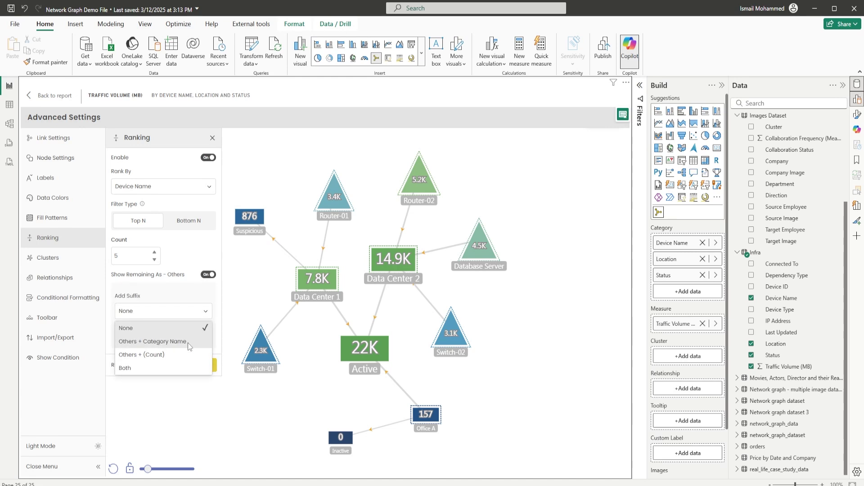
{"action": "left_click", "coordinate": [138, 368]}
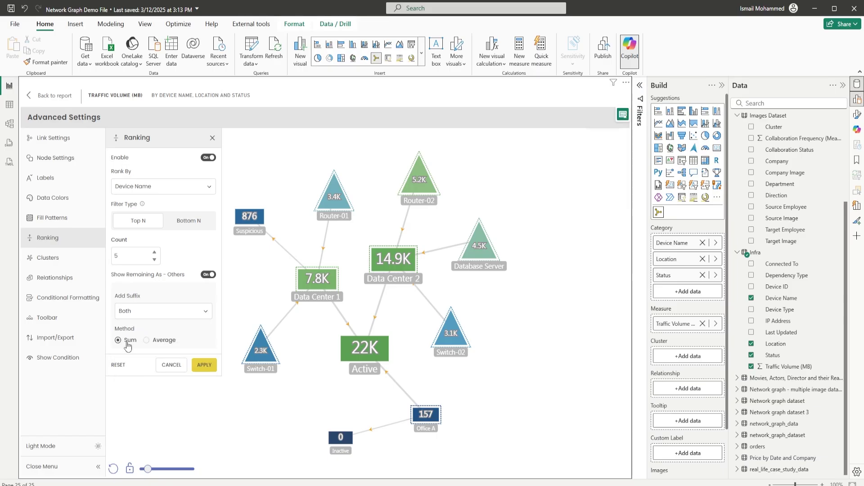
{"action": "left_click", "coordinate": [200, 370]}
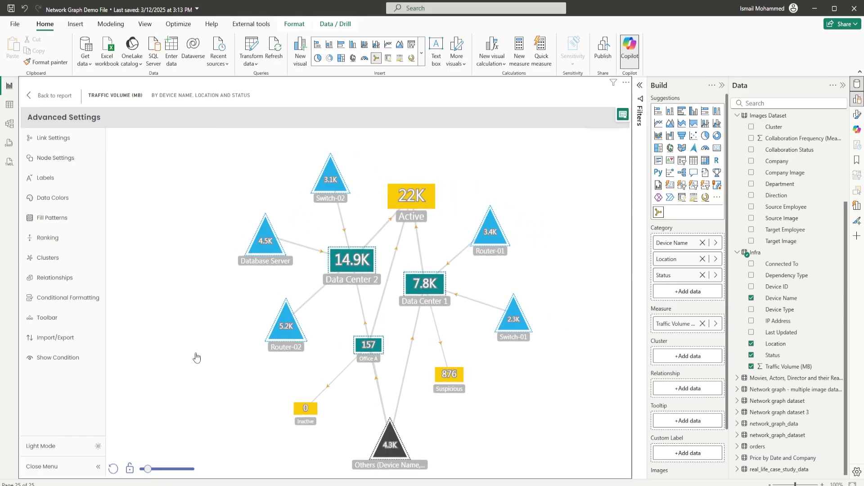
{"action": "mouse_move", "coordinate": [373, 454]}
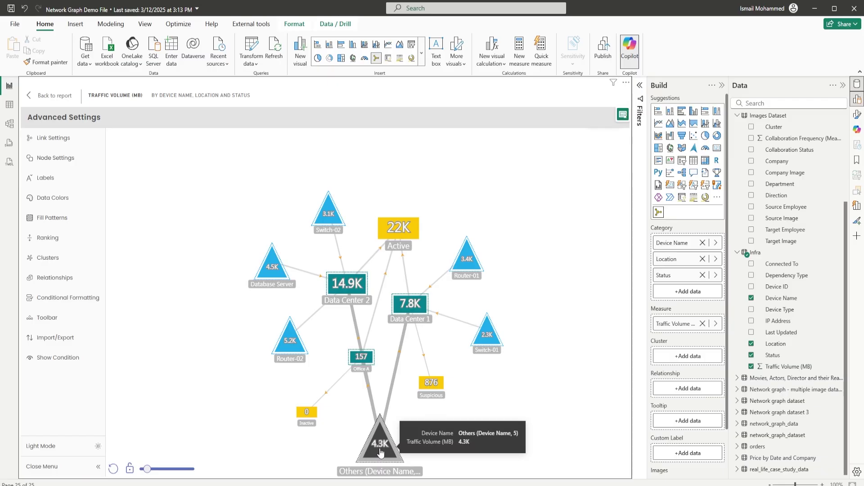
Turn ranking off and assign the Infra table's Location field as the graph's cluster
{"action": "left_click", "coordinate": [47, 237]}
{"action": "left_click", "coordinate": [194, 227]}
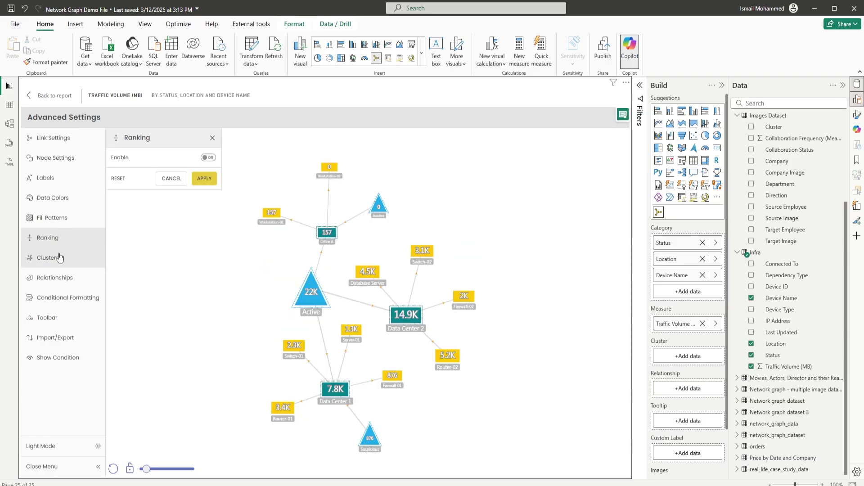
{"action": "left_click", "coordinate": [57, 258]}
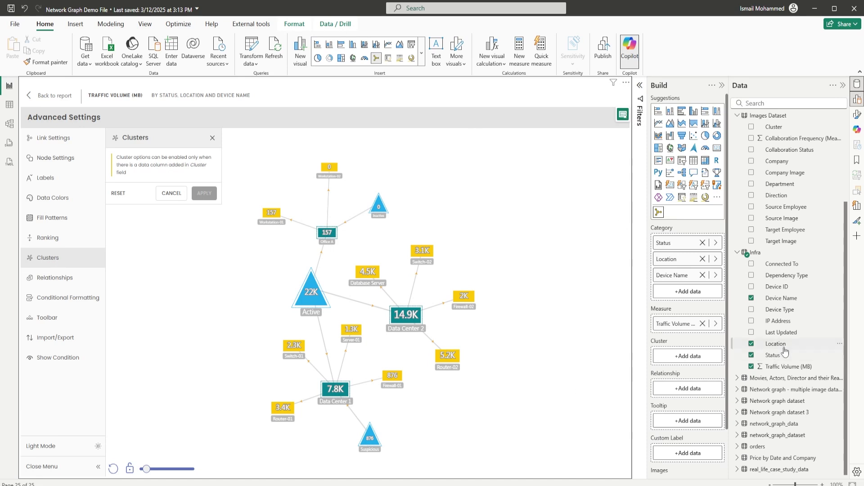
{"action": "mouse_move", "coordinate": [779, 345]}
{"action": "left_mouse_down"}
{"action": "mouse_move", "coordinate": [727, 369]}
{"action": "mouse_move", "coordinate": [681, 357]}
{"action": "left_mouse_up"}
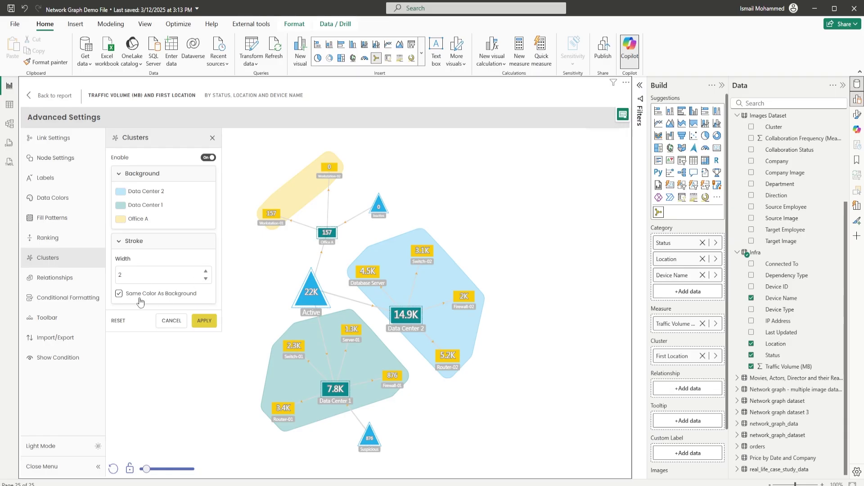
Give the cluster strokes separate colors from the background, set Data Center 2's stroke to red D0021B, and apply it
{"action": "left_click", "coordinate": [118, 294]}
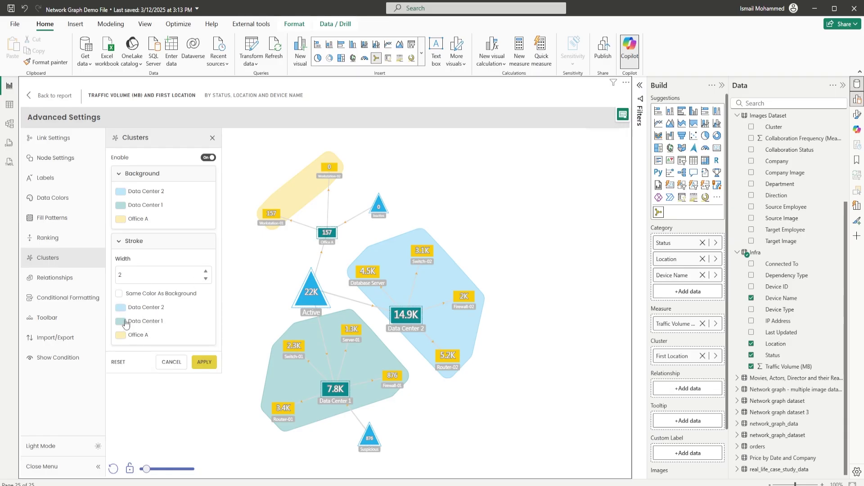
{"action": "left_click", "coordinate": [122, 310]}
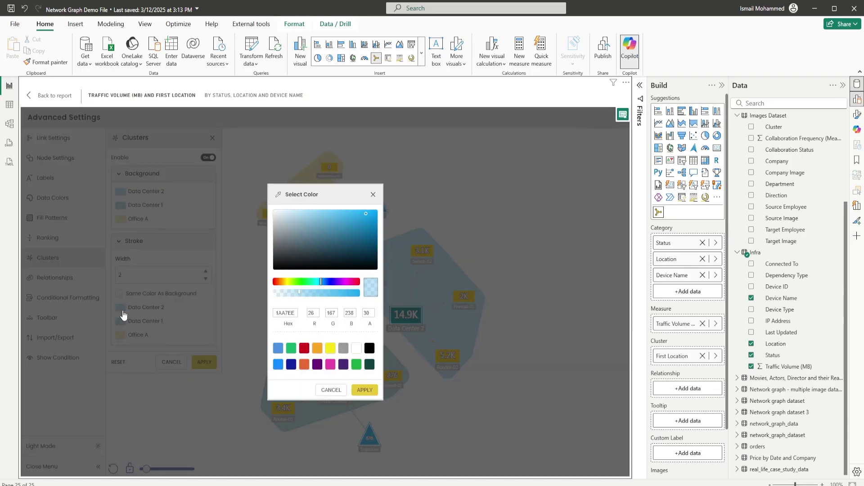
{"action": "left_click", "coordinate": [309, 353]}
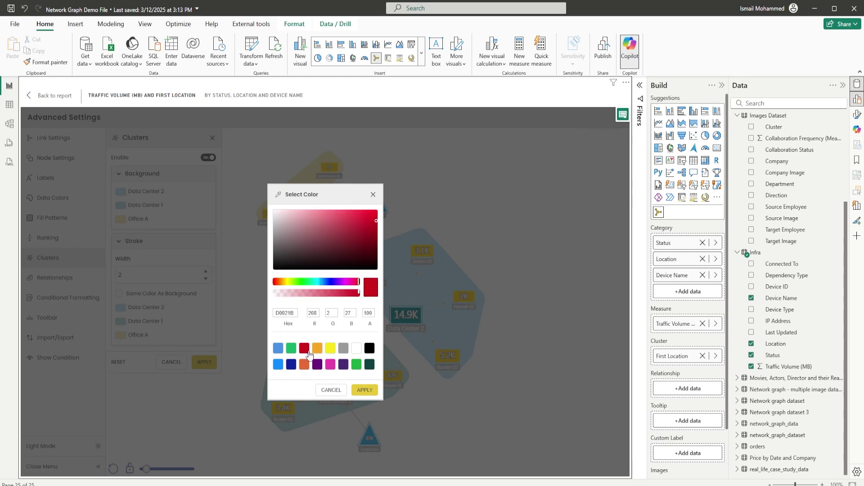
{"action": "left_click", "coordinate": [203, 363]}
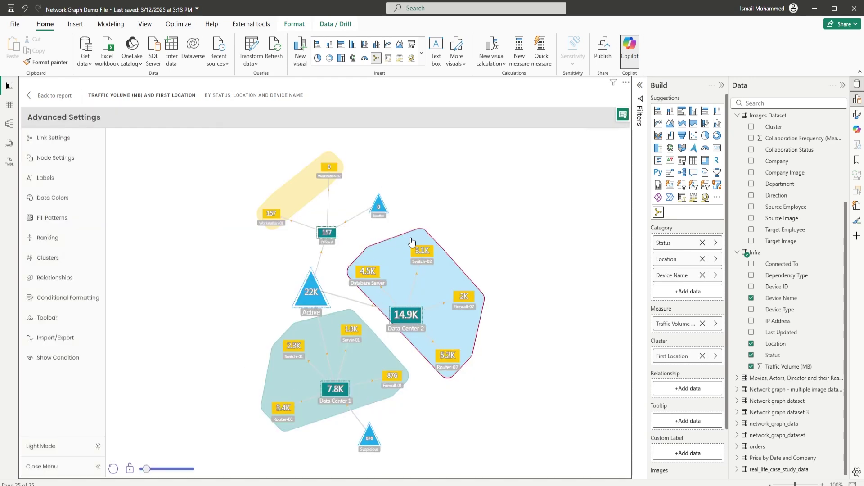
Assign the Infra table's Status field as the graph's relationship
{"action": "left_click", "coordinate": [48, 258]}
{"action": "left_click", "coordinate": [53, 279]}
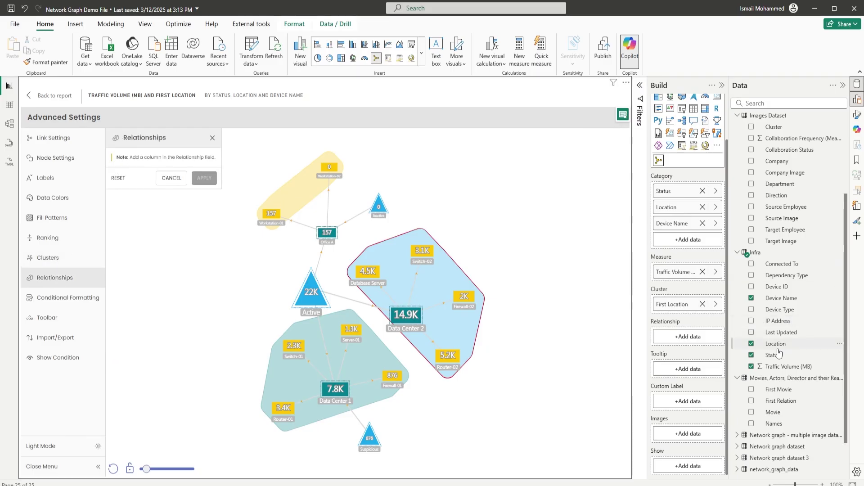
{"action": "left_click_drag", "start_coordinate": [773, 358], "coordinate": [686, 341]}
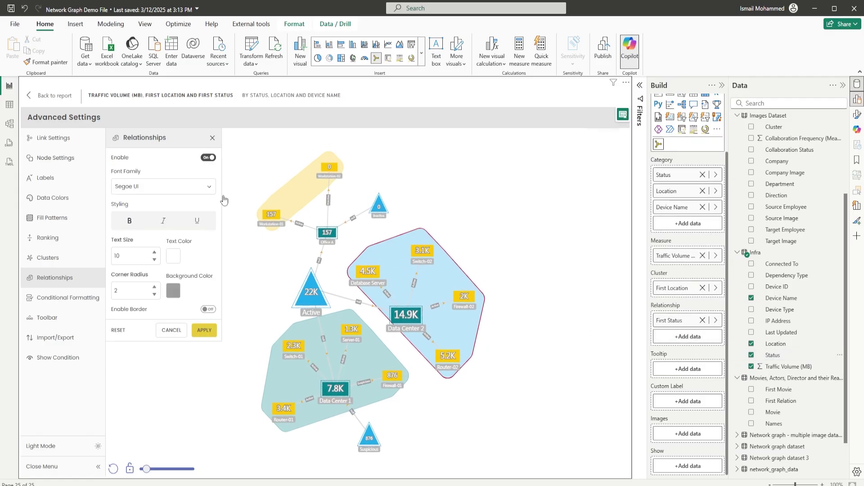
Examine the relationship labels on the links around Office A and in the movie example on the Relationships page
{"action": "scroll", "coordinate": [346, 210], "scroll_direction": "up", "scroll_amount": 5}
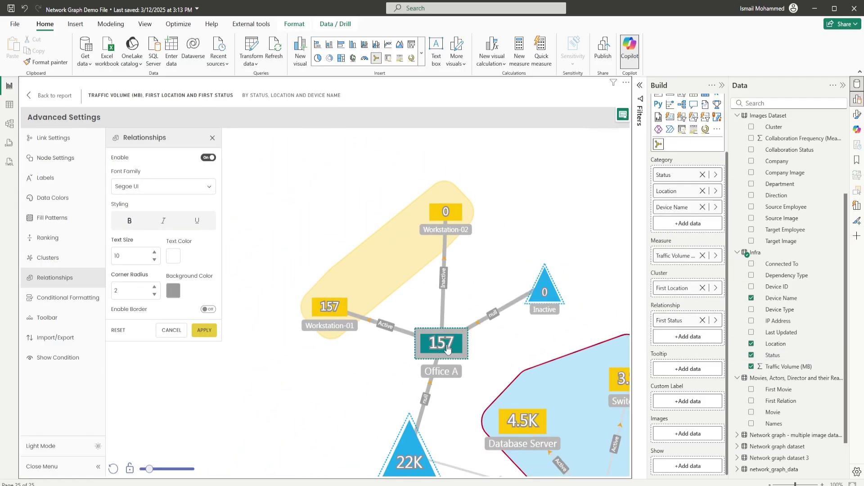
{"action": "mouse_move", "coordinate": [448, 351]}
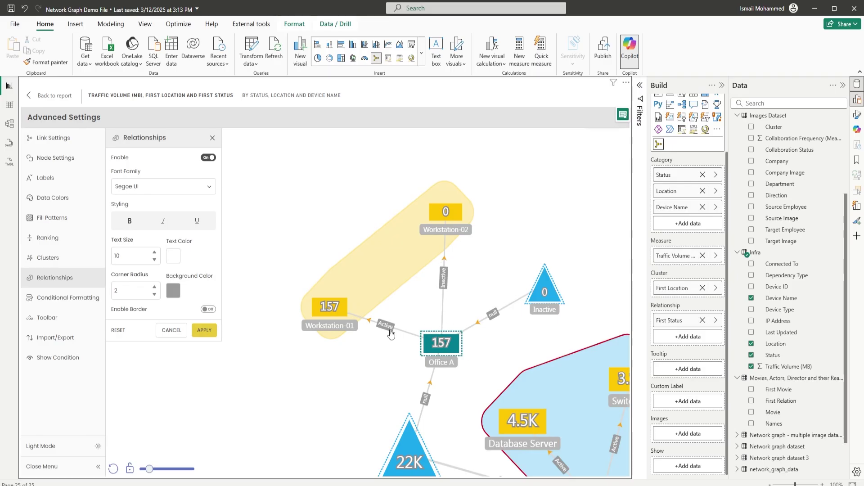
{"action": "mouse_move", "coordinate": [334, 316]}
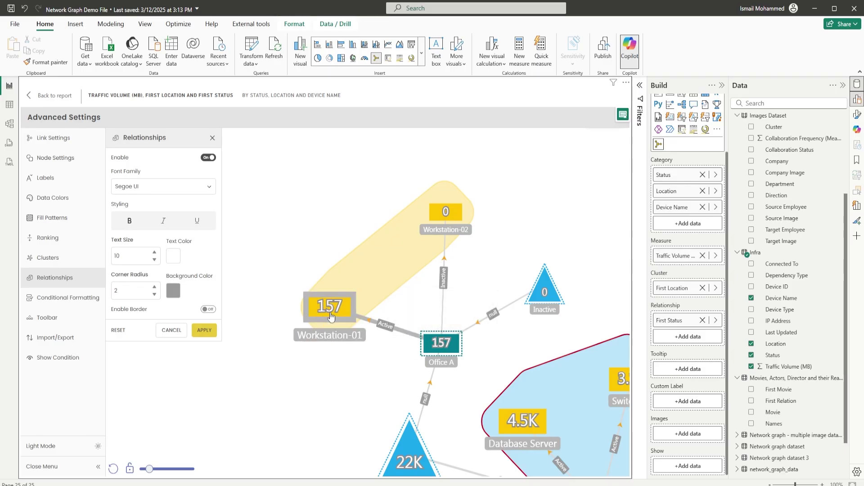
{"action": "mouse_move", "coordinate": [447, 226]}
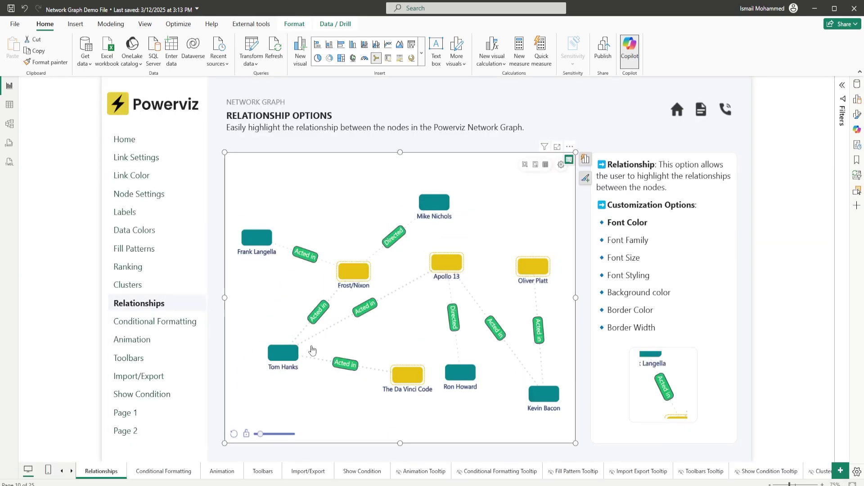
{"action": "mouse_move", "coordinate": [284, 358]}
{"action": "mouse_move", "coordinate": [355, 284]}
{"action": "mouse_move", "coordinate": [414, 389]}
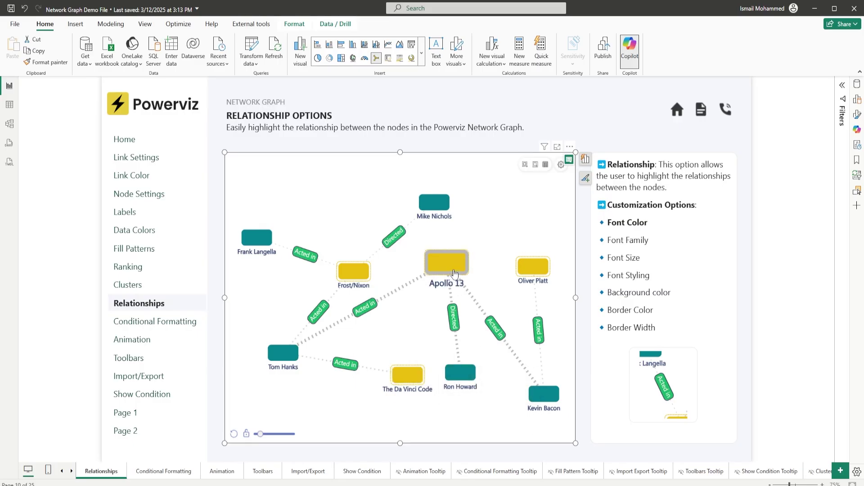
{"action": "mouse_move", "coordinate": [455, 273]}
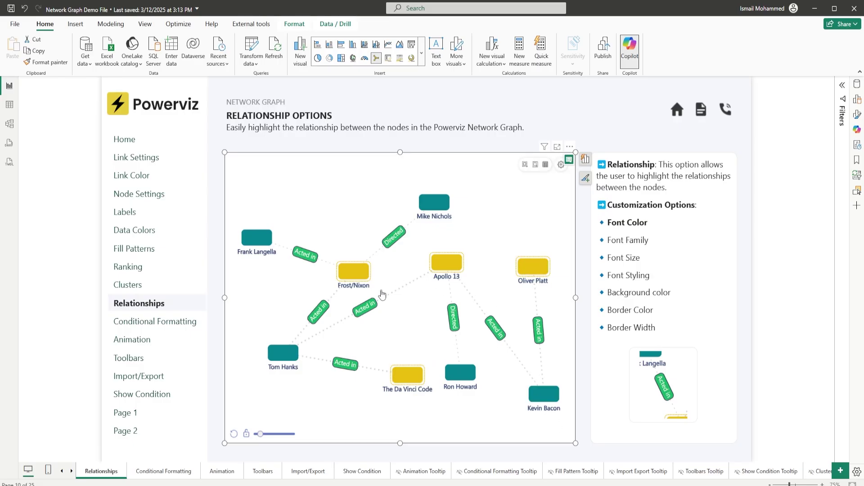
{"action": "mouse_move", "coordinate": [465, 397]}
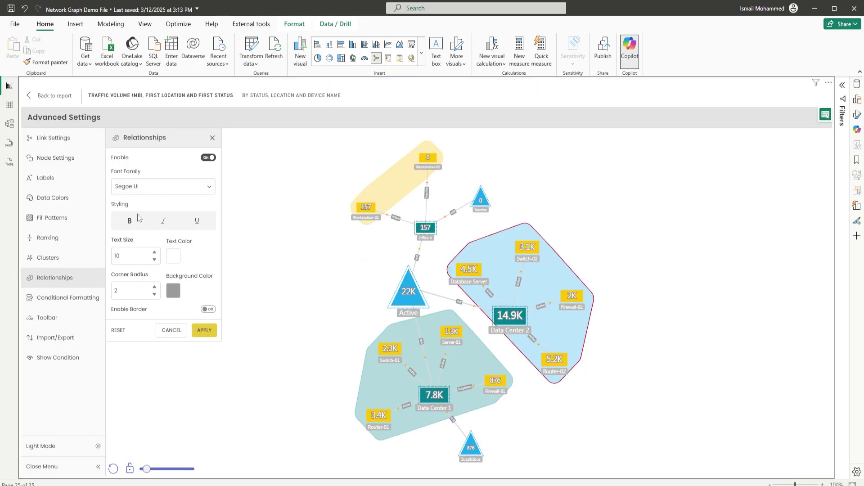
Set the relationship labels' text size to 15.5 and text color to orange F5A623, and apply the changes
{"action": "left_click", "coordinate": [143, 192]}
{"action": "left_click", "coordinate": [149, 189]}
{"action": "left_click", "coordinate": [155, 253]}
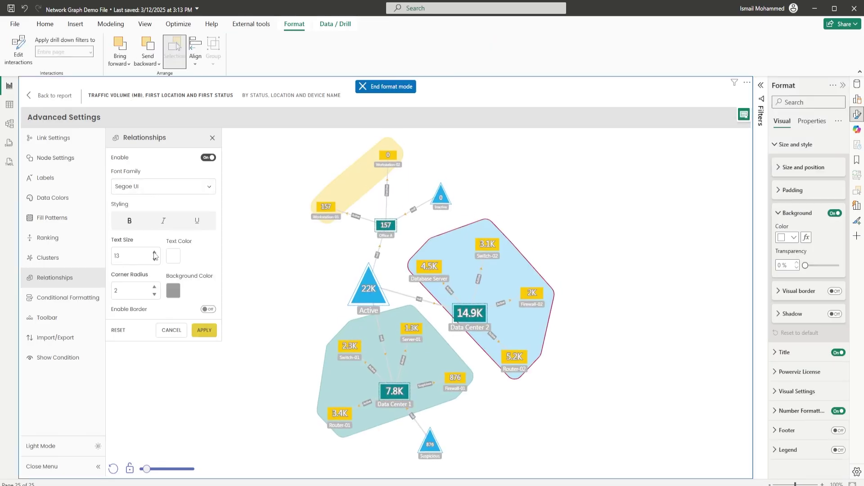
{"action": "left_click", "coordinate": [172, 261]}
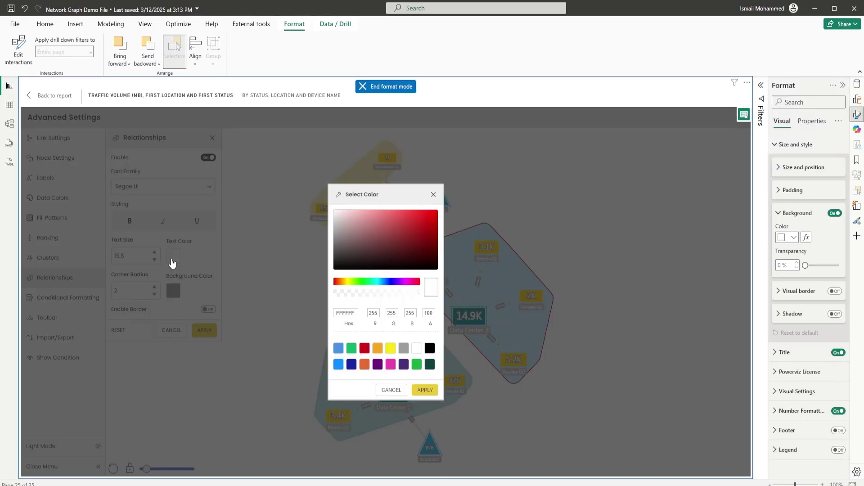
{"action": "left_click", "coordinate": [378, 349]}
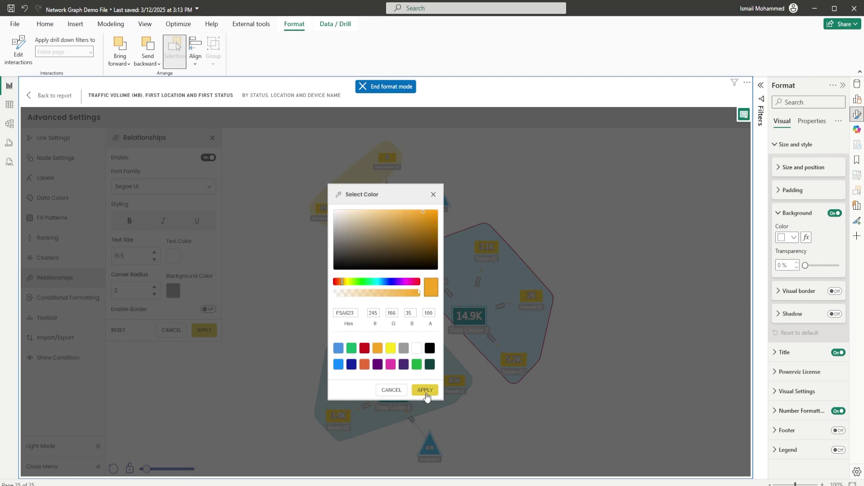
{"action": "left_click", "coordinate": [425, 390]}
{"action": "left_click", "coordinate": [205, 332]}
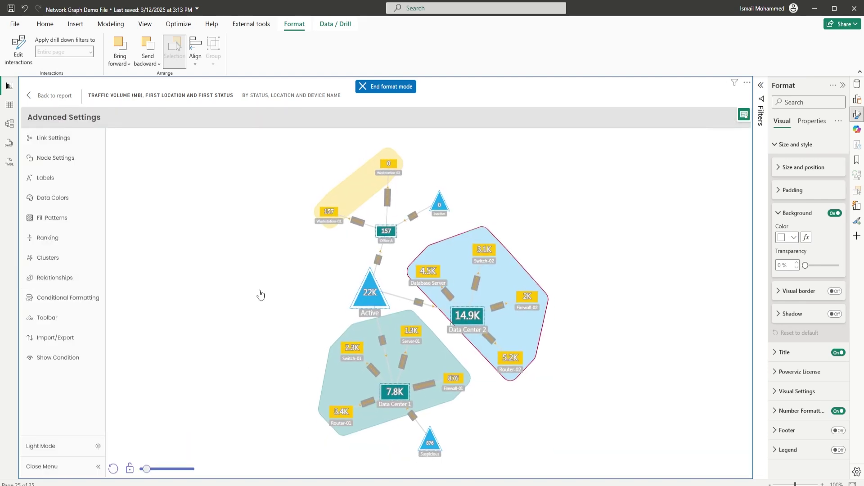
Enable a border of width 2 on the relationship labels and apply it, then turn relationships off
{"action": "left_click", "coordinate": [56, 280]}
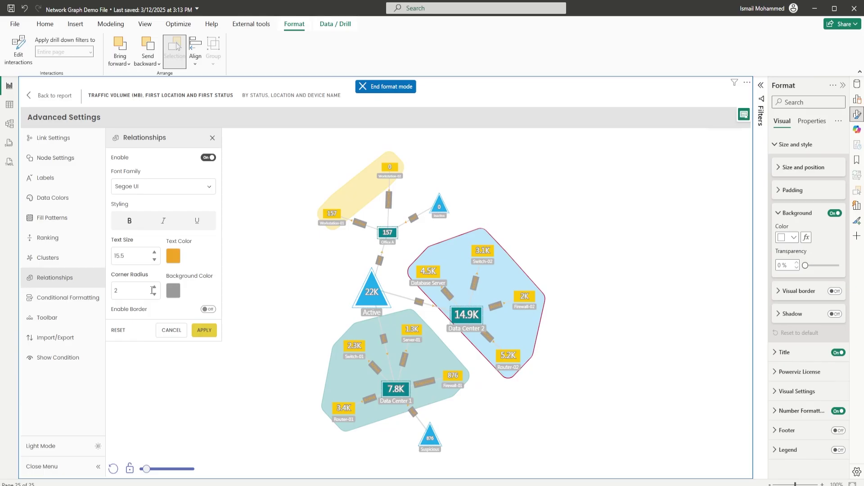
{"action": "left_click", "coordinate": [208, 310]}
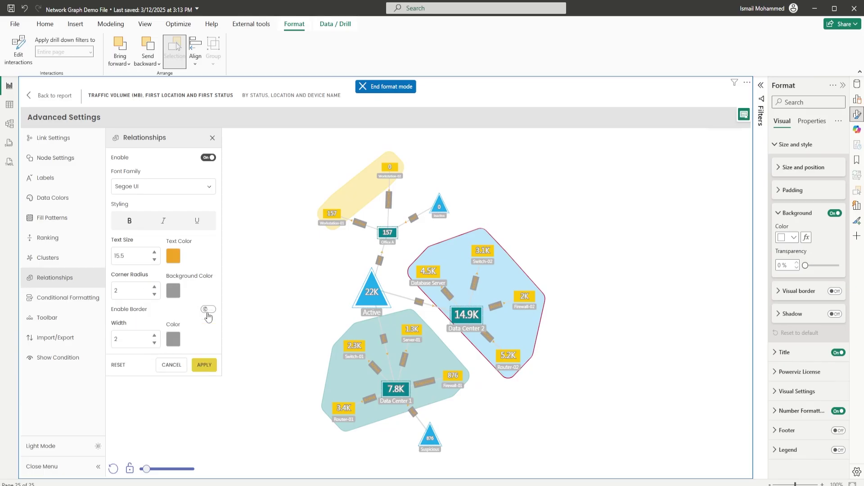
{"action": "left_click", "coordinate": [205, 364]}
{"action": "left_click", "coordinate": [70, 280]}
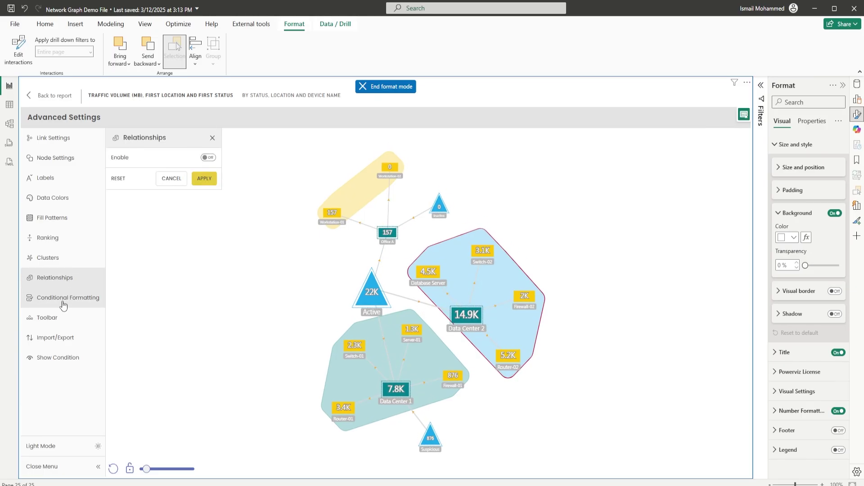
Add a measure-based conditional formatting rule for the All type, with Traffic Volume (MB) using the Less than condition
{"action": "left_click", "coordinate": [64, 298]}
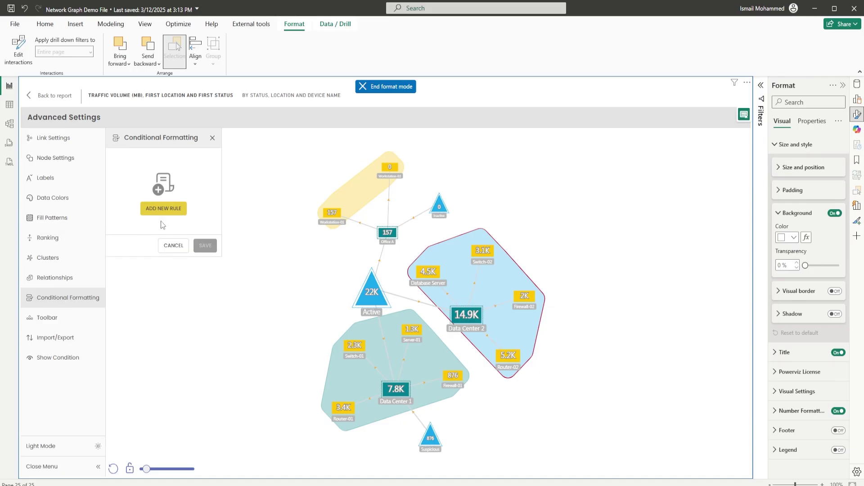
{"action": "left_click", "coordinate": [163, 209]}
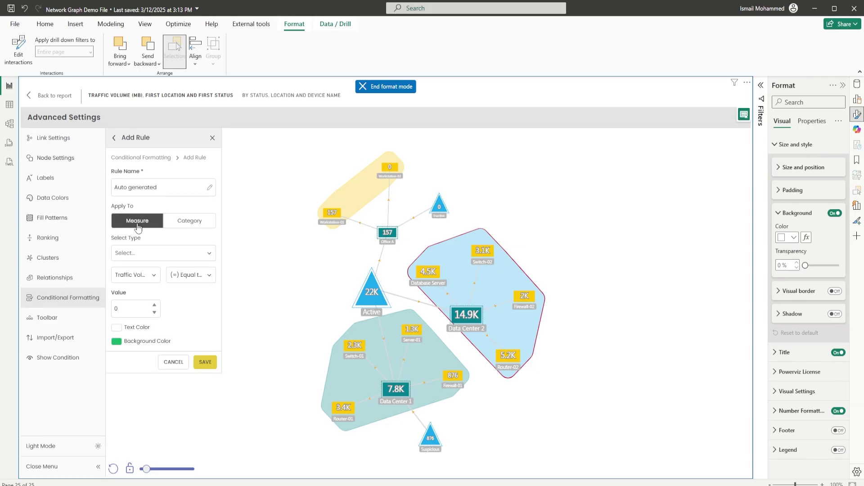
{"action": "left_click", "coordinate": [149, 253]}
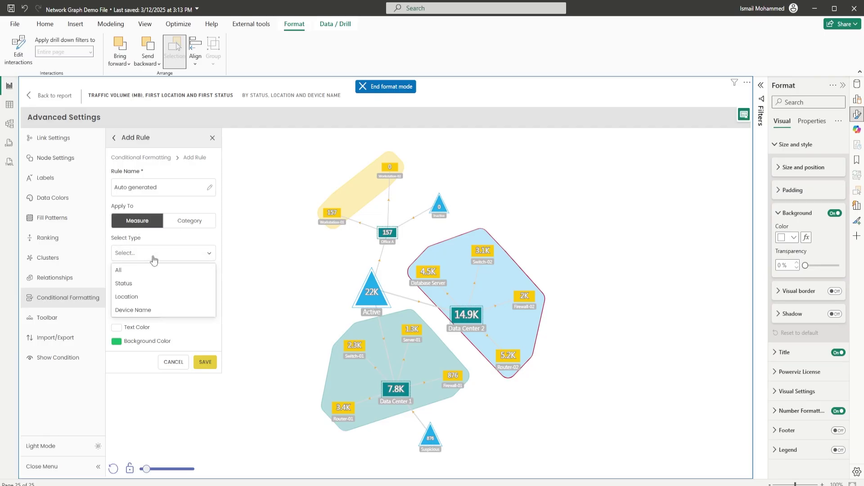
{"action": "left_click", "coordinate": [137, 273]}
{"action": "left_click", "coordinate": [142, 275]}
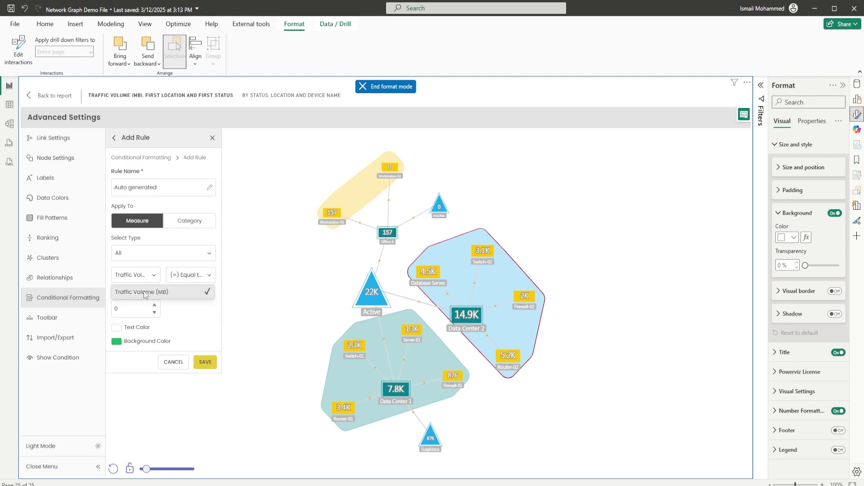
{"action": "left_click", "coordinate": [144, 294]}
{"action": "left_click", "coordinate": [189, 275]}
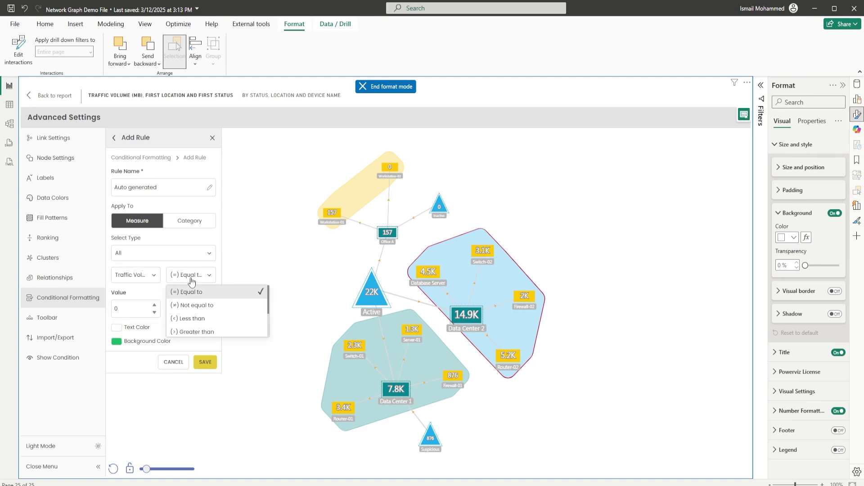
{"action": "left_click", "coordinate": [196, 318]}
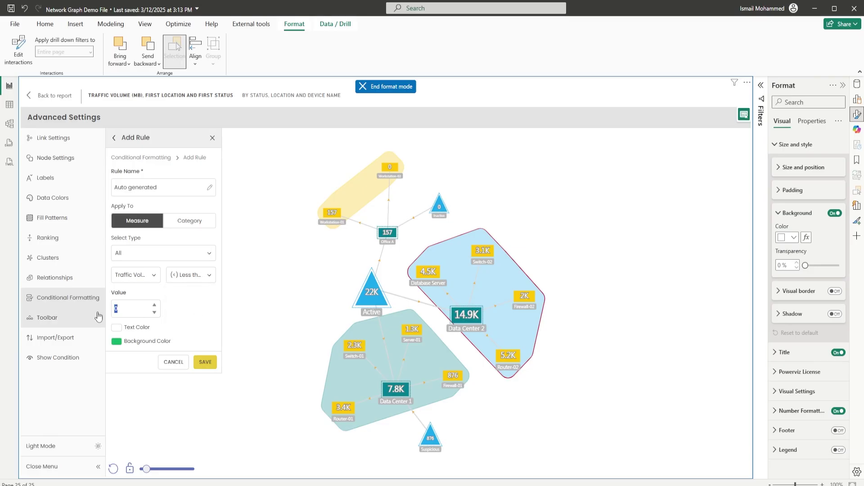
Set the rule's comparison value to 1000 and its background color to red, and save the rule
{"action": "left_click", "coordinate": [116, 341]}
{"action": "left_click", "coordinate": [364, 348]}
{"action": "left_click", "coordinate": [424, 390]}
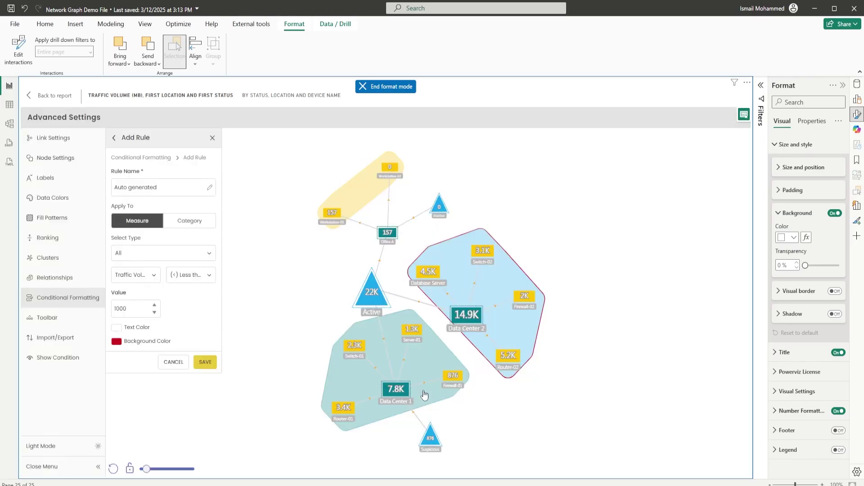
{"action": "left_click", "coordinate": [205, 362]}
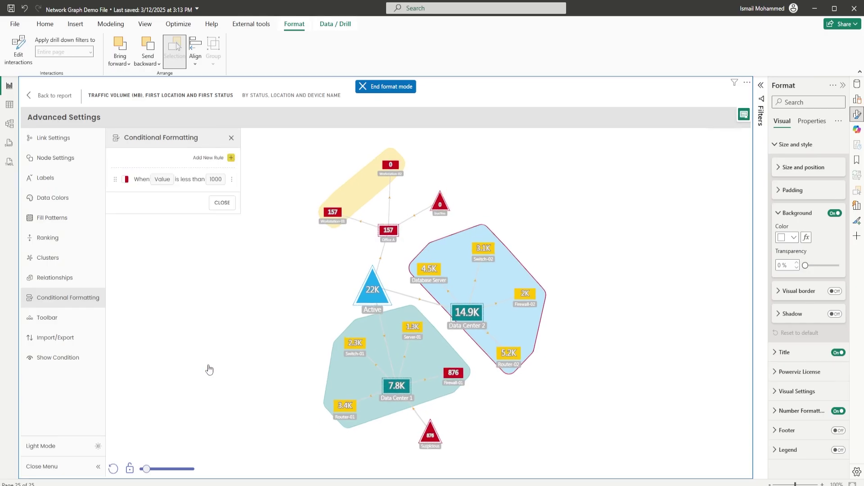
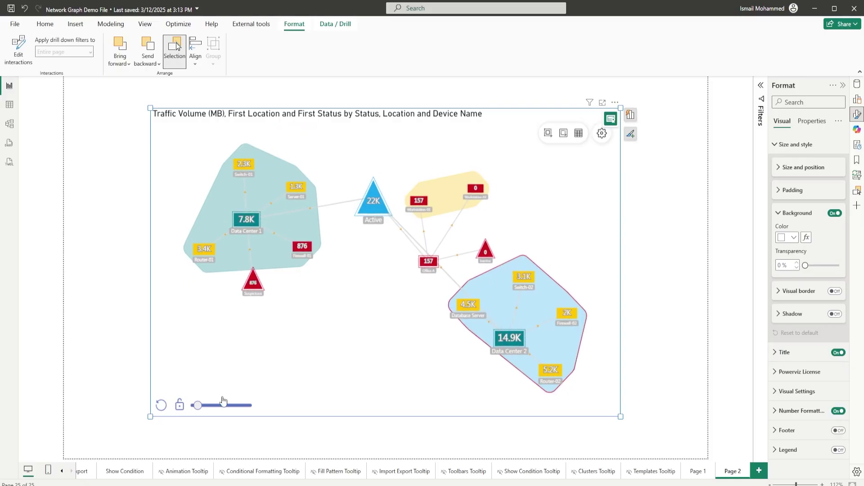
Rearrange the network graph's nodes into a spread-out layout and lock their positions
{"action": "left_click", "coordinate": [161, 407]}
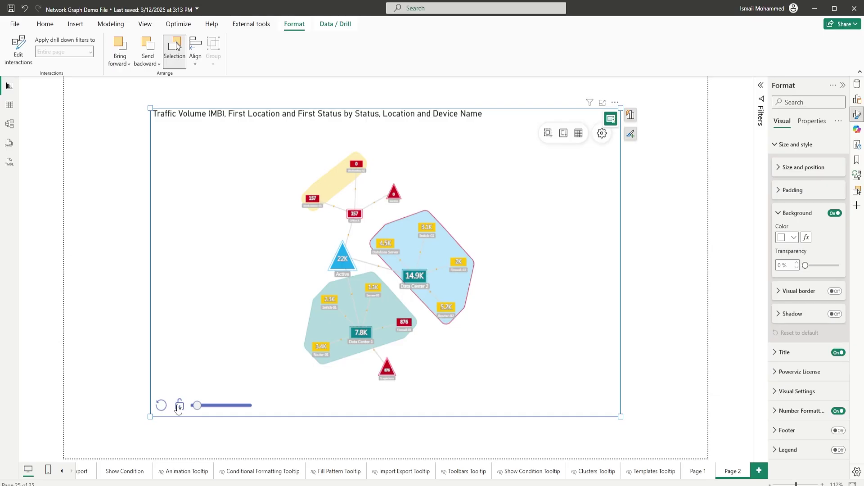
{"action": "left_click_drag", "start_coordinate": [399, 309], "coordinate": [412, 305]}
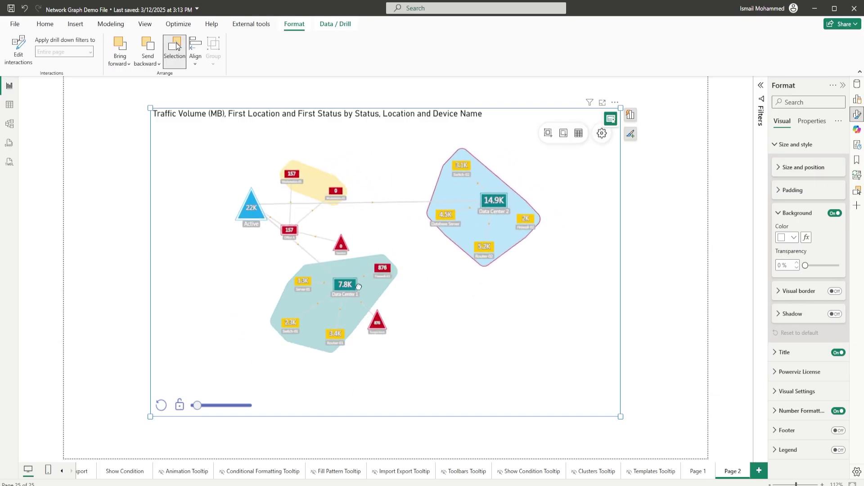
{"action": "left_click", "coordinate": [179, 405]}
{"action": "left_click_drag", "start_coordinate": [330, 323], "coordinate": [217, 318]}
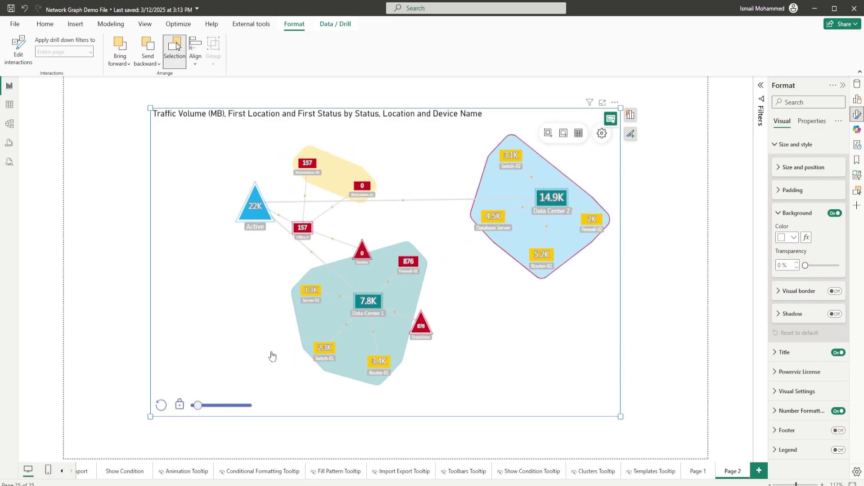
Set the zoom slider's active track color to green, apply it, and check it by zooming in on the graph with the slider
{"action": "left_click", "coordinate": [602, 133]}
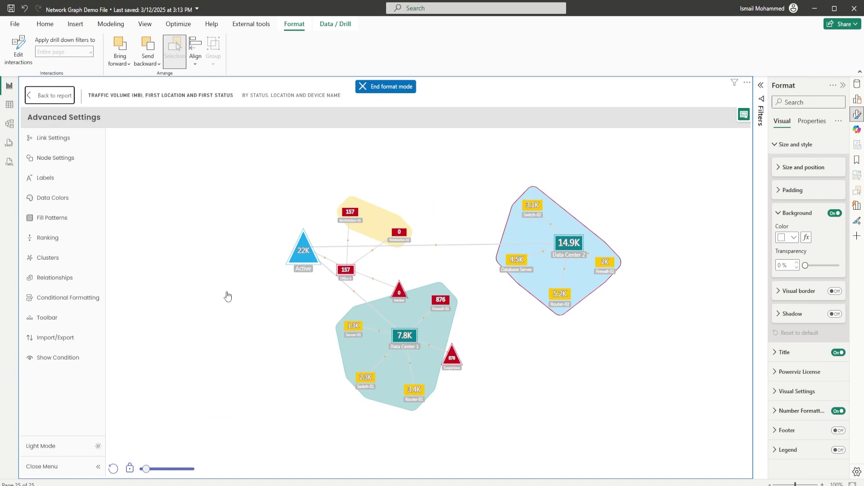
{"action": "left_click", "coordinate": [47, 317]}
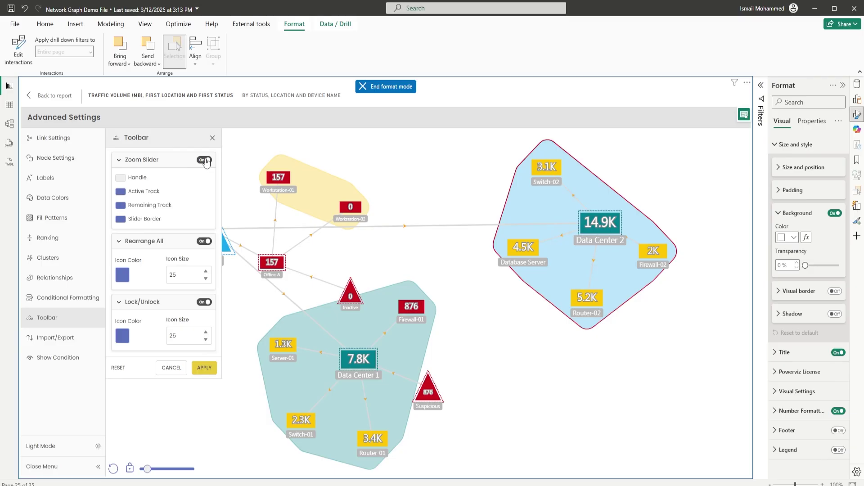
{"action": "left_click", "coordinate": [121, 192]}
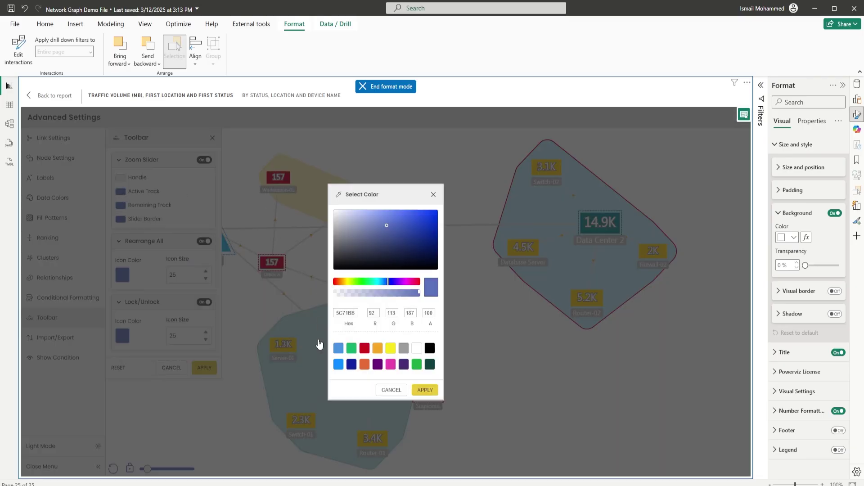
{"action": "left_click", "coordinate": [352, 348]}
{"action": "left_click", "coordinate": [414, 391]}
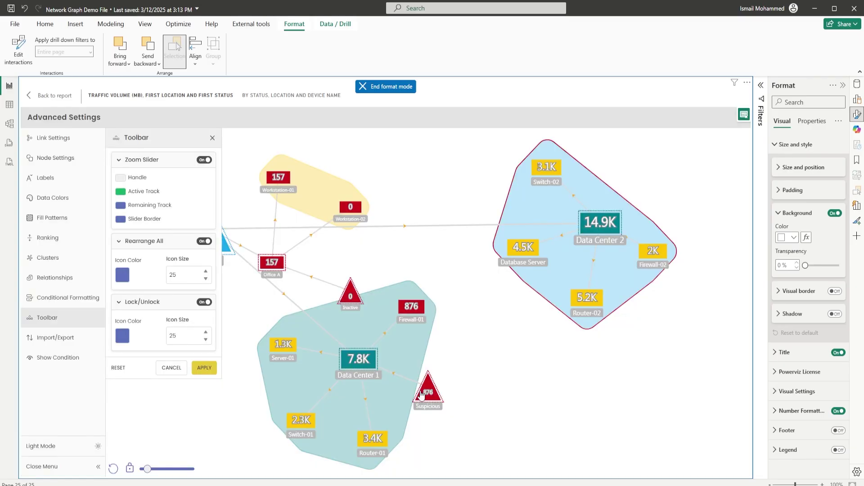
{"action": "left_click", "coordinate": [204, 369]}
{"action": "mouse_move", "coordinate": [155, 469]}
{"action": "left_mouse_down"}
{"action": "mouse_move", "coordinate": [163, 471]}
{"action": "mouse_move", "coordinate": [155, 470]}
{"action": "left_mouse_up"}
{"action": "left_click", "coordinate": [47, 317]}
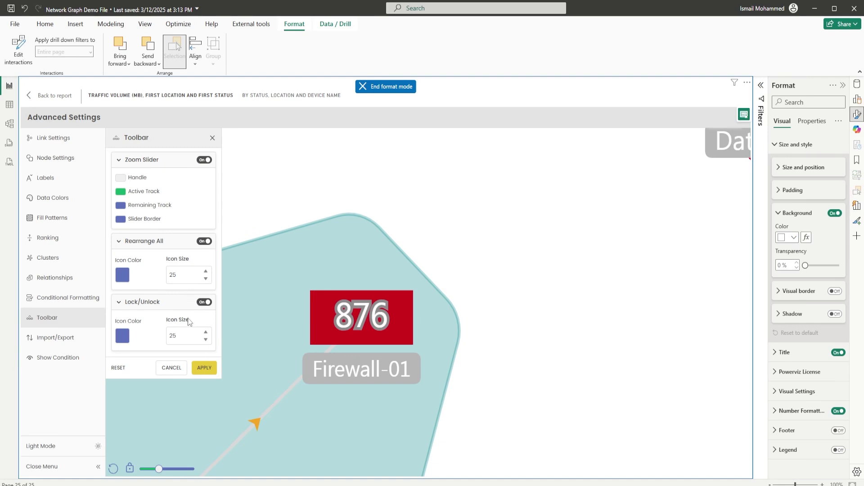
Examine the export and import options for the visual's settings, cancelling the template download, and return to the report
{"action": "left_click", "coordinate": [60, 341]}
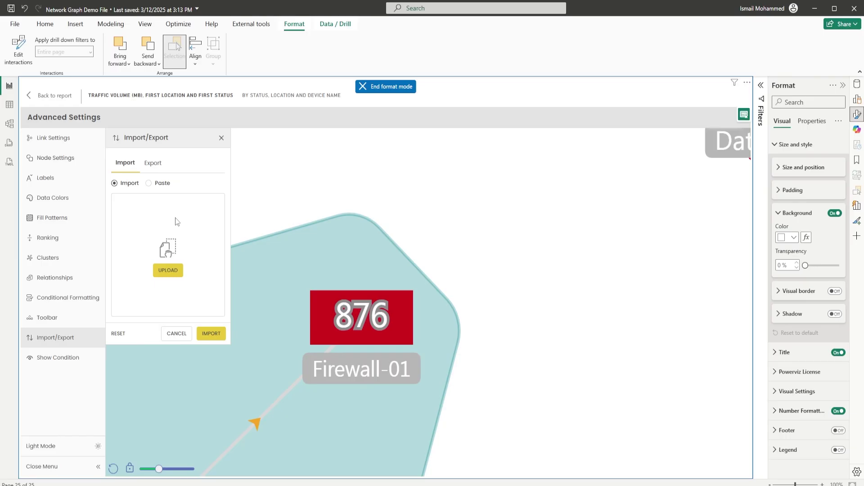
{"action": "left_click", "coordinate": [153, 164]}
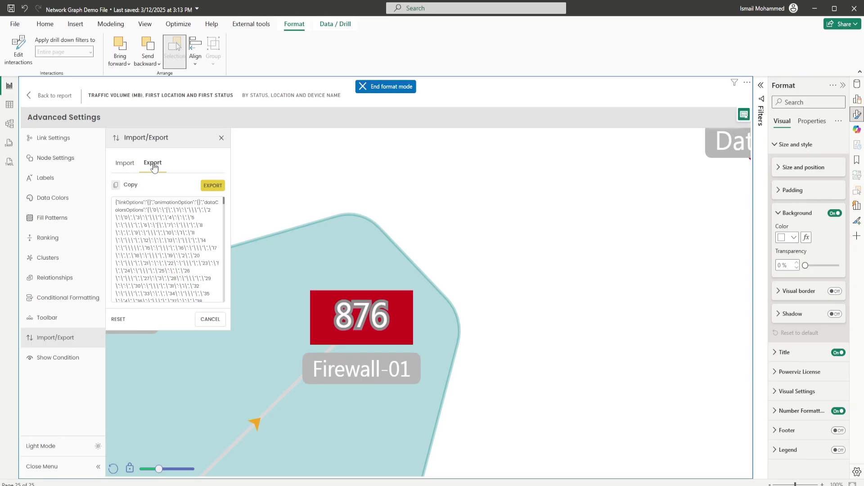
{"action": "left_click", "coordinate": [210, 187]}
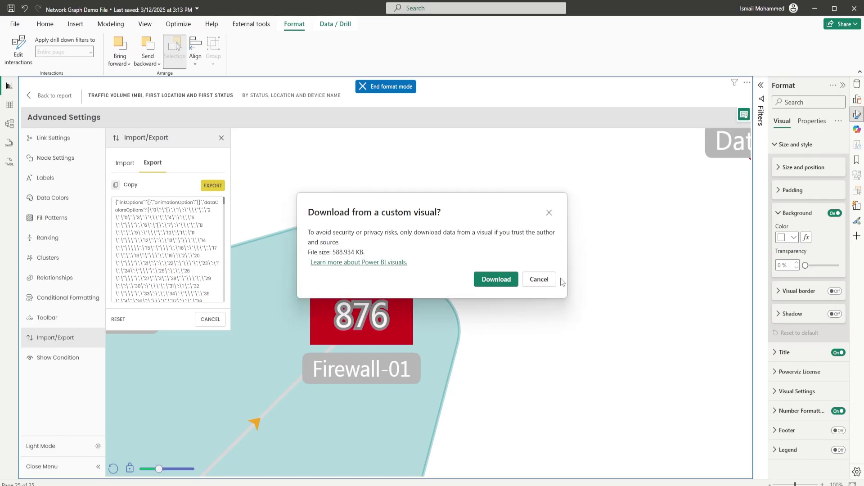
{"action": "left_click", "coordinate": [539, 280]}
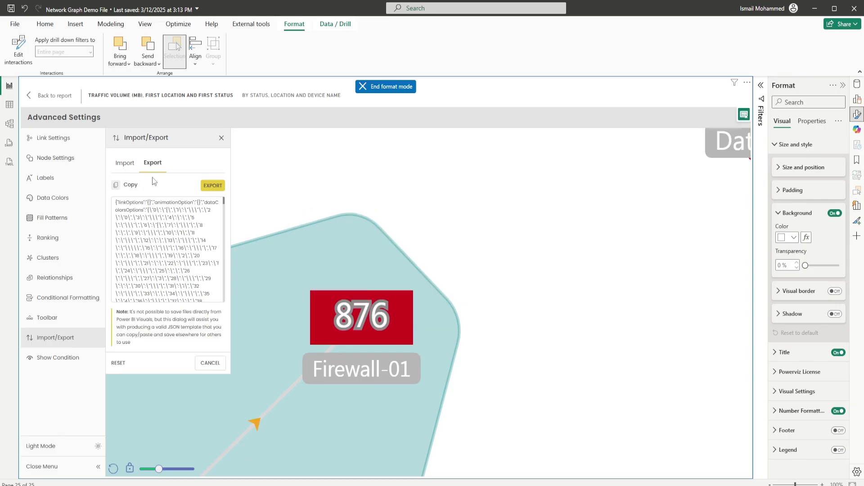
{"action": "left_click", "coordinate": [123, 166]}
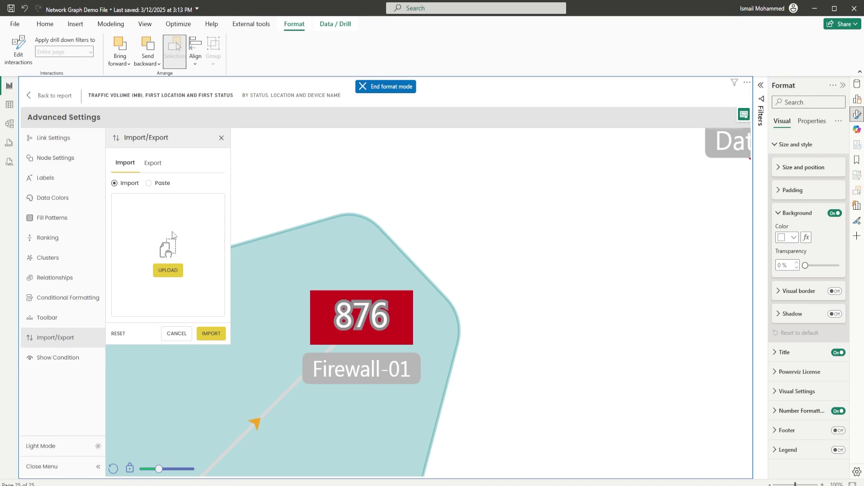
{"action": "key", "text": "Escape"}
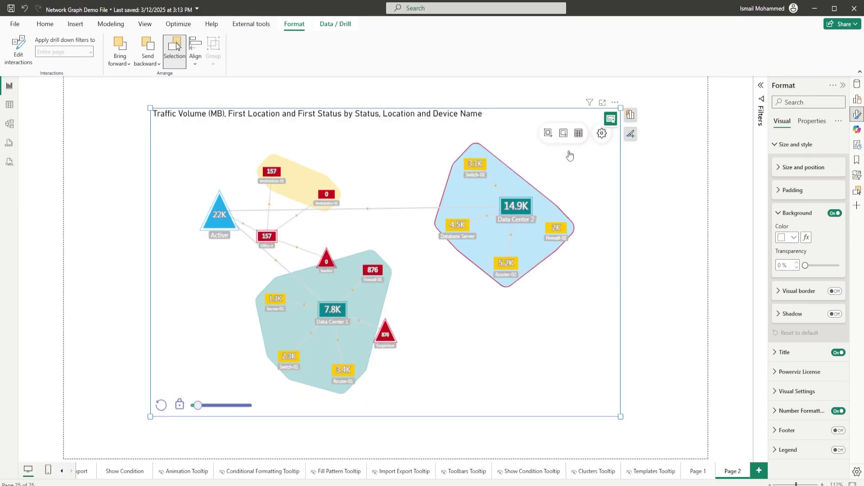
Lasso the nodes around Office A, and reverse-lasso the same area to select the nodes outside it
{"action": "left_click", "coordinate": [547, 134]}
{"action": "left_click_drag", "start_coordinate": [237, 139], "coordinate": [367, 232]}
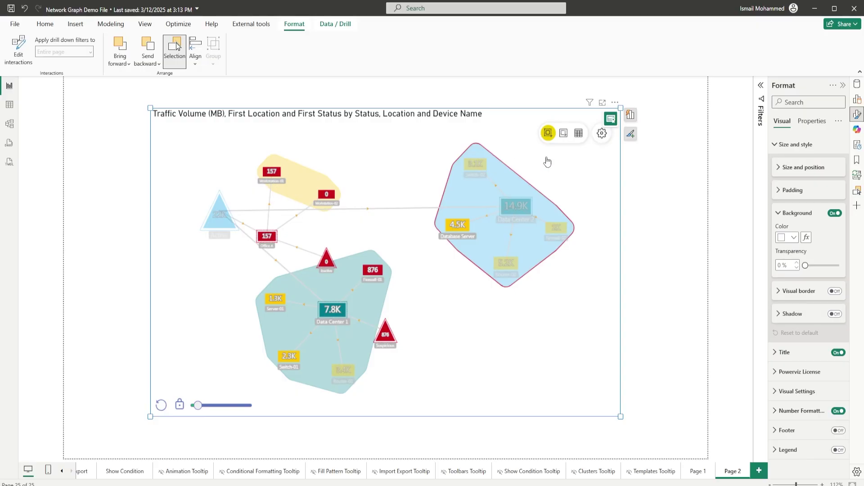
{"action": "left_click", "coordinate": [564, 133]}
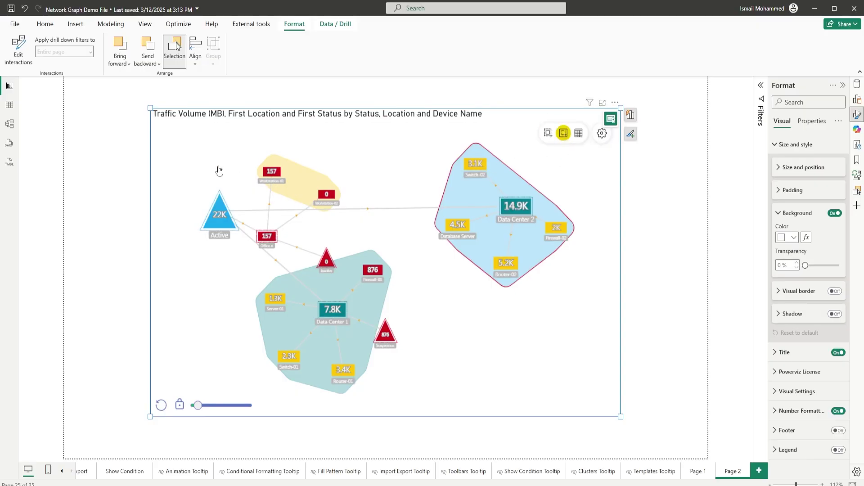
{"action": "left_click_drag", "start_coordinate": [234, 141], "coordinate": [376, 238]}
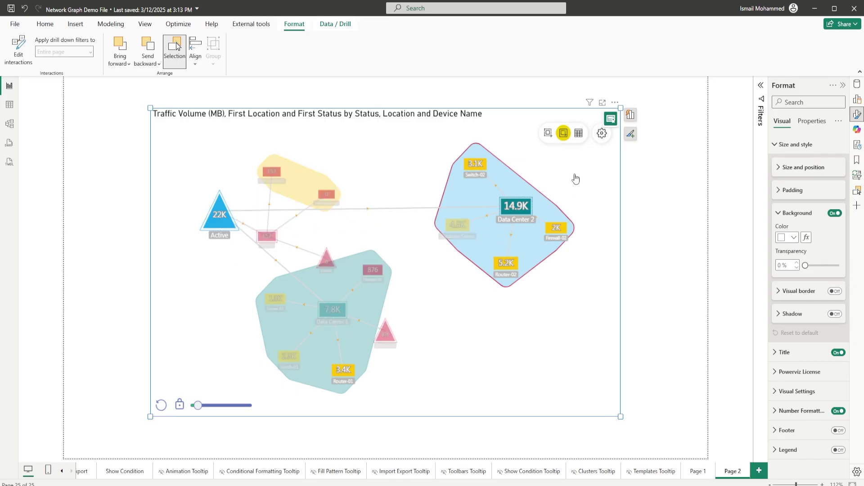
View the graph's data in Grid View, expanding and collapsing Active and Data Center 2, and return to the graph
{"action": "left_click", "coordinate": [579, 133]}
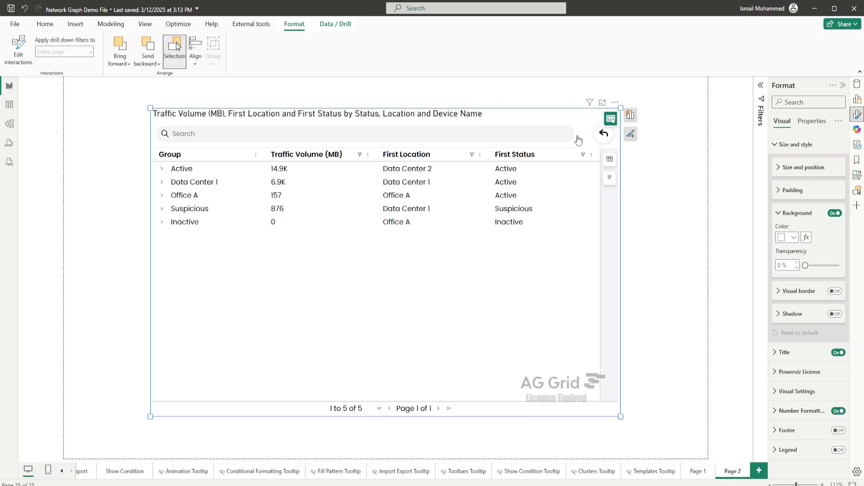
{"action": "left_click", "coordinate": [162, 169]}
{"action": "left_click", "coordinate": [174, 182]}
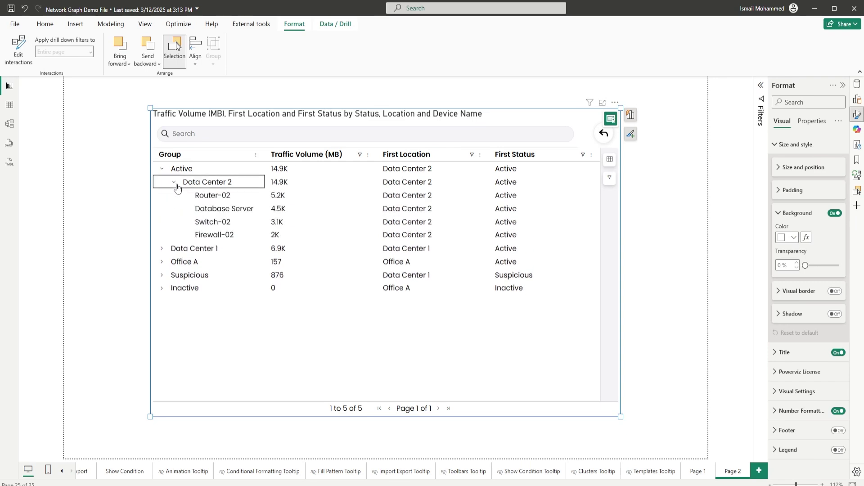
{"action": "left_click", "coordinate": [174, 182]}
{"action": "left_click", "coordinate": [162, 168]}
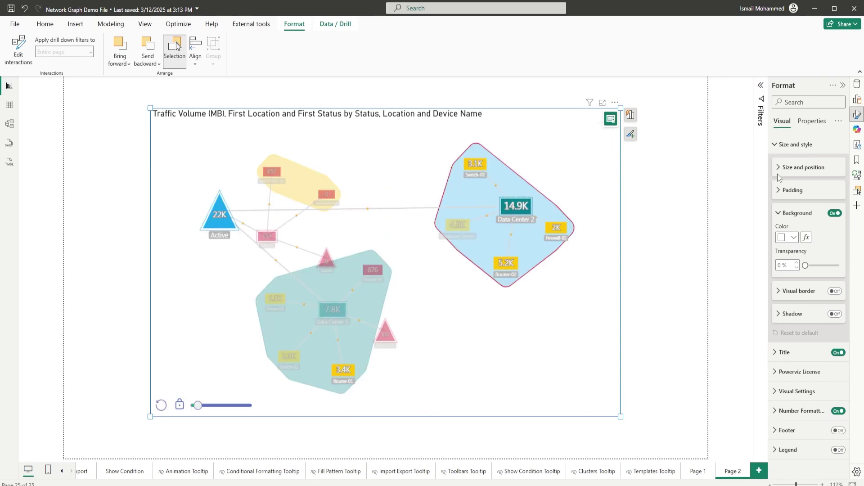
Examine the Visual Settings options for advanced settings, Grid View, Lasso and Reverse Lasso
{"action": "left_click", "coordinate": [784, 144]}
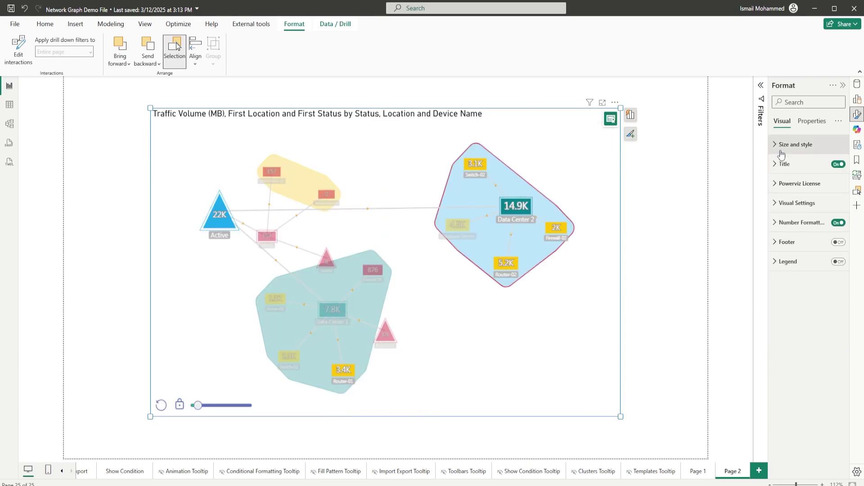
{"action": "left_click", "coordinate": [784, 211]}
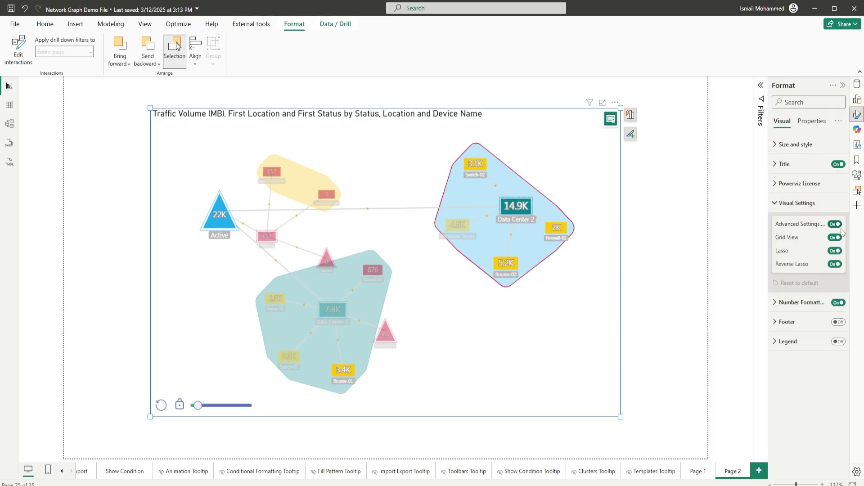
{"action": "mouse_move", "coordinate": [596, 140]}
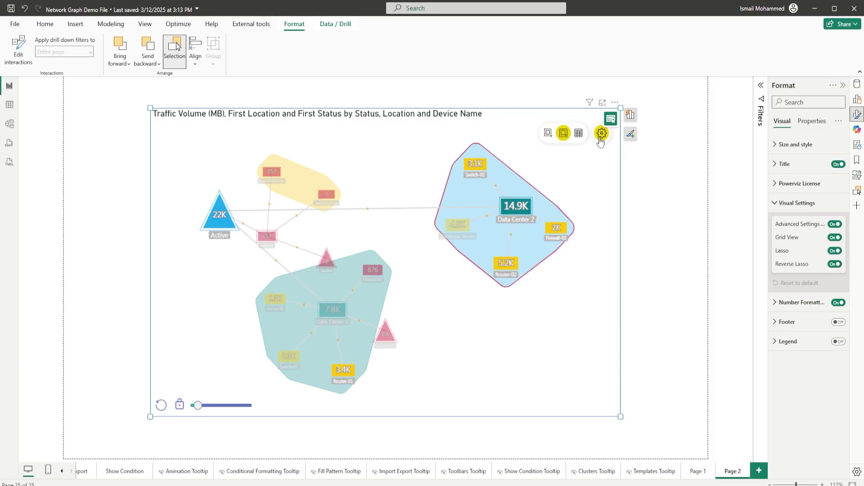
{"action": "left_click", "coordinate": [776, 203]}
Set the prefix in the graph's number formatting to $
{"action": "left_click", "coordinate": [792, 222]}
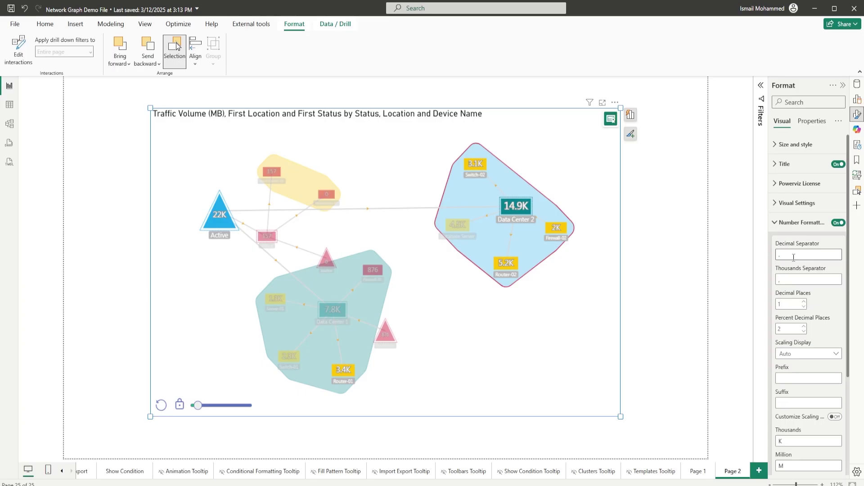
{"action": "left_click", "coordinate": [803, 281]}
{"action": "left_click", "coordinate": [791, 303]}
{"action": "scroll", "coordinate": [824, 289], "scroll_direction": "down", "scroll_amount": 3}
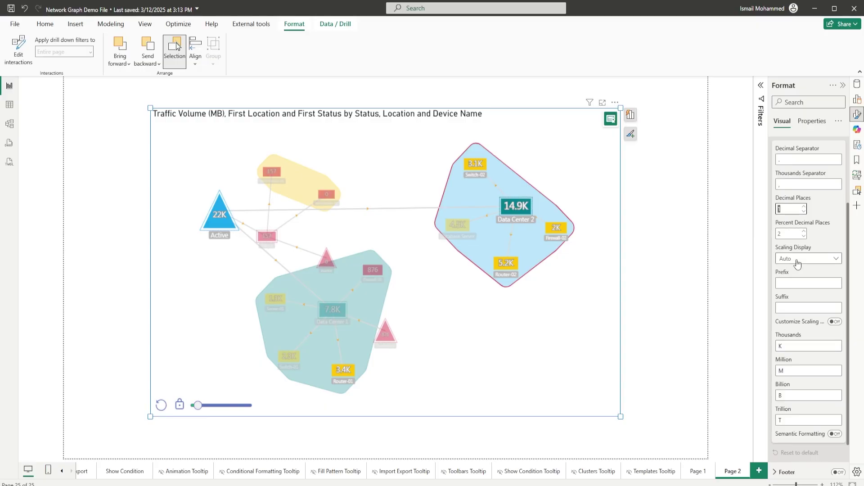
{"action": "left_click", "coordinate": [781, 283]}
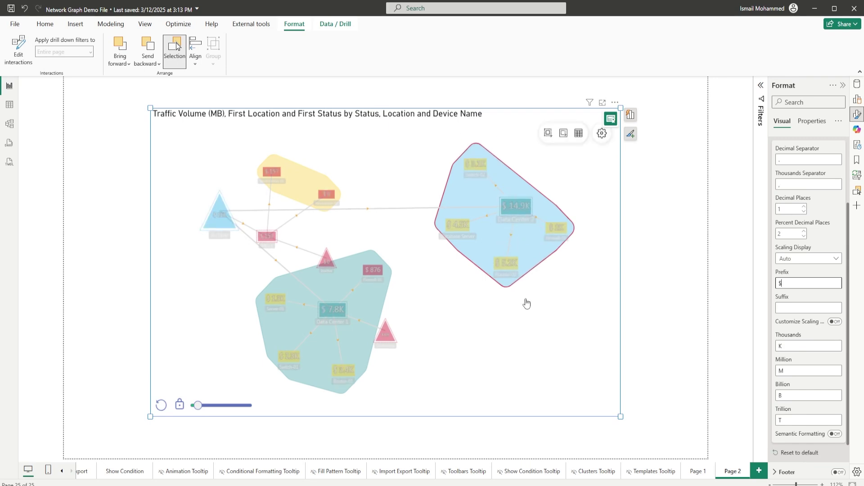
Undo the $ prefix in the graph's number formatting
{"action": "key", "text": "ctrl+z"}
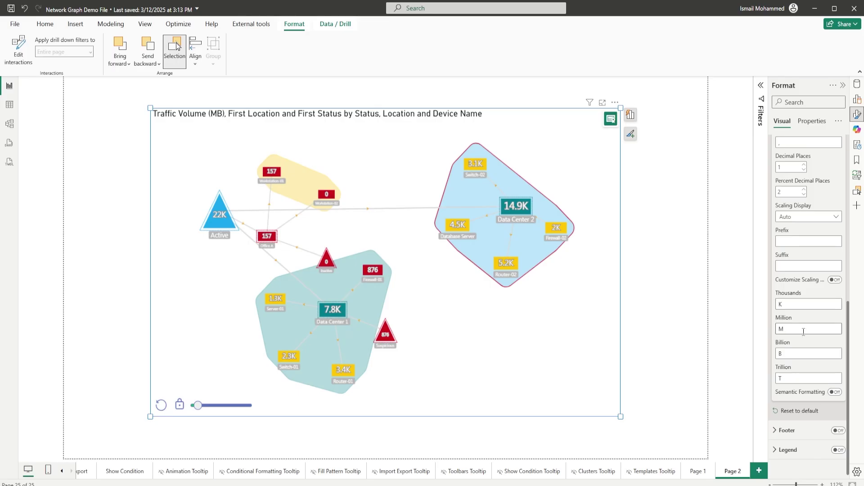
Turn on the graph's footer, check its text and web URL, and enable the divider above it
{"action": "left_click", "coordinate": [788, 431]}
{"action": "scroll", "coordinate": [800, 315], "scroll_direction": "down", "scroll_amount": 5}
{"action": "left_click", "coordinate": [839, 192]}
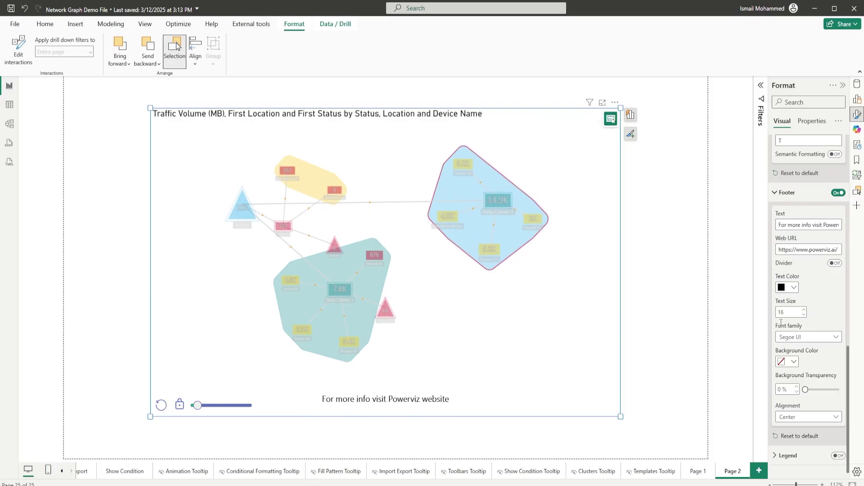
{"action": "left_click_drag", "start_coordinate": [807, 227], "coordinate": [851, 234]}
{"action": "left_click_drag", "start_coordinate": [786, 250], "coordinate": [846, 254]}
{"action": "left_click", "coordinate": [834, 264]}
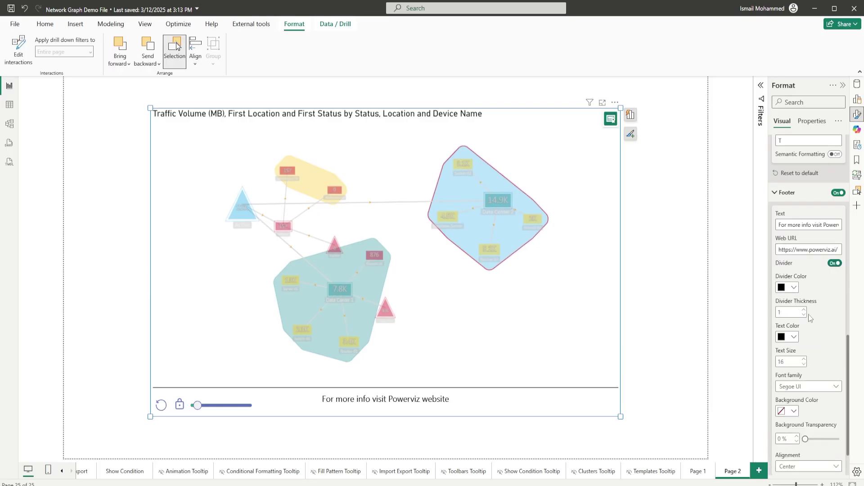
Turn on the graph's legend and view its position options
{"action": "scroll", "coordinate": [798, 356], "scroll_direction": "down", "scroll_amount": 2}
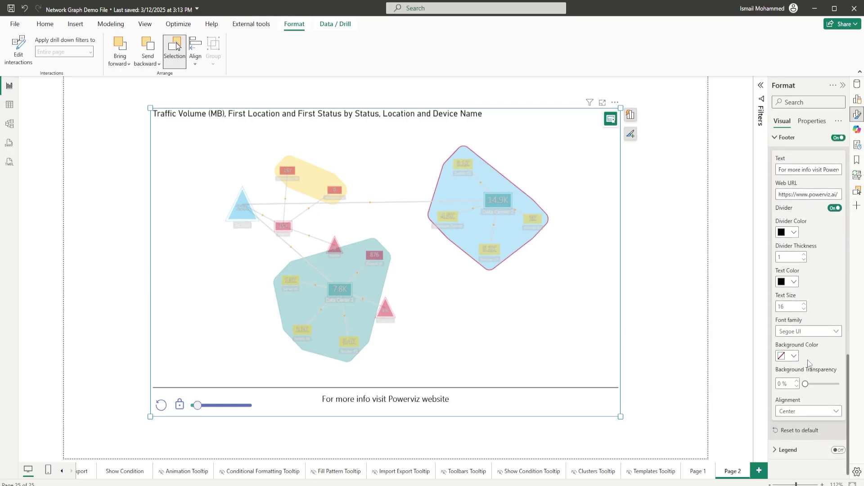
{"action": "left_click", "coordinate": [800, 450]}
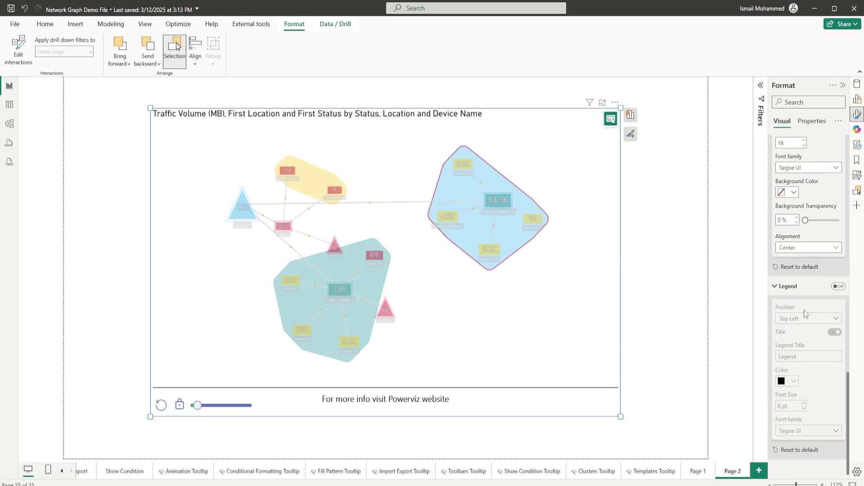
{"action": "left_click", "coordinate": [838, 288]}
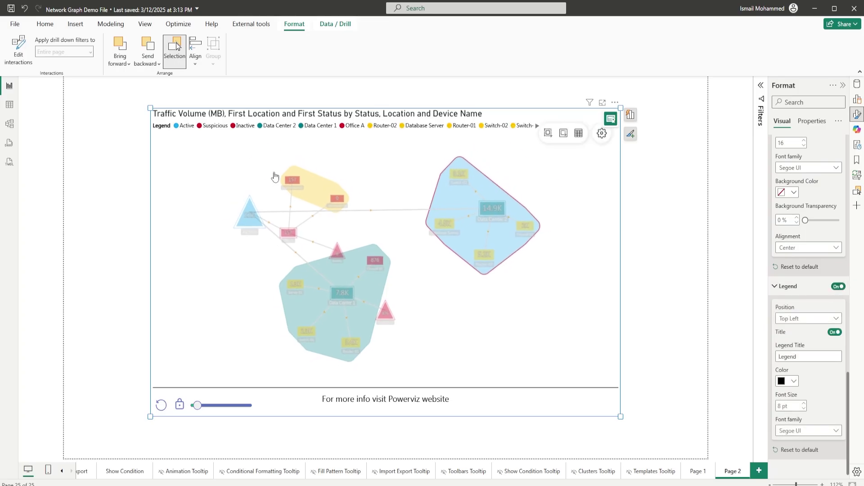
{"action": "left_click", "coordinate": [798, 319]}
{"action": "left_click", "coordinate": [804, 320]}
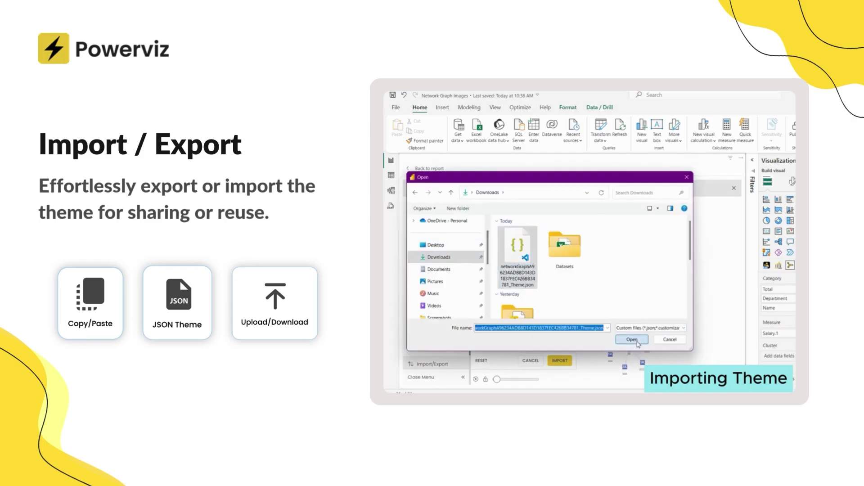
Import the network graph theme JSON file from Downloads into the visual and return to the report
{"action": "left_click", "coordinate": [633, 340]}
{"action": "left_click", "coordinate": [570, 361]}
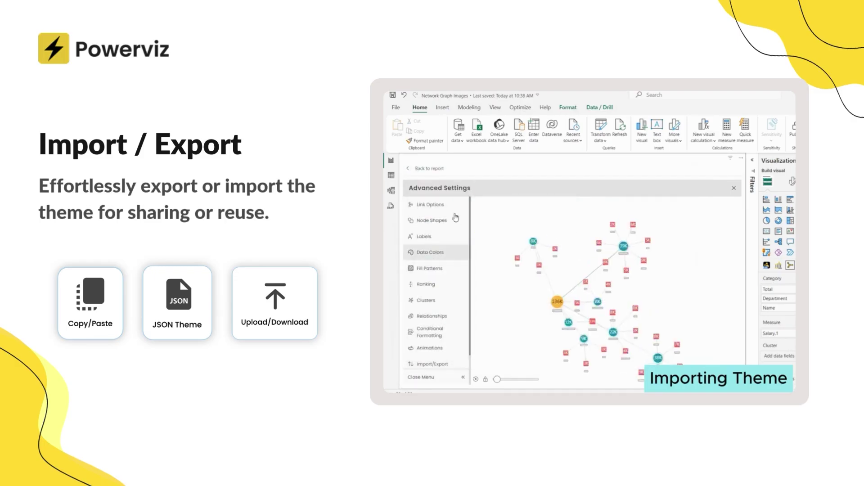
{"action": "left_click", "coordinate": [426, 168]}
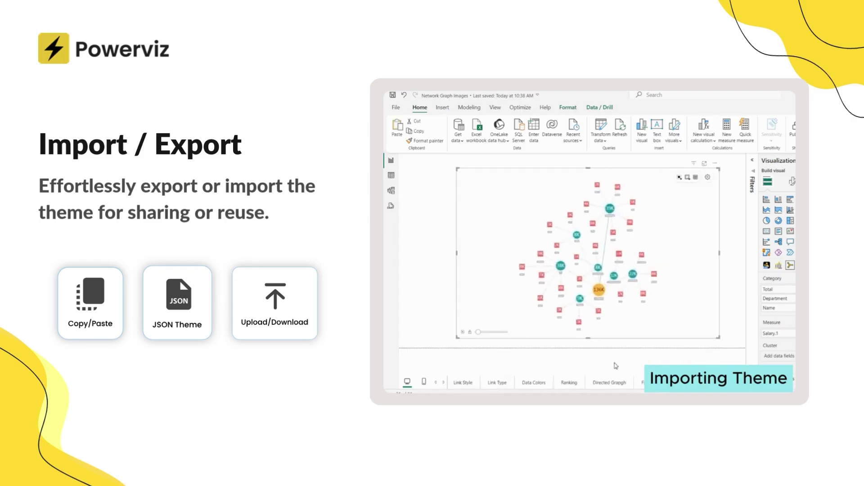